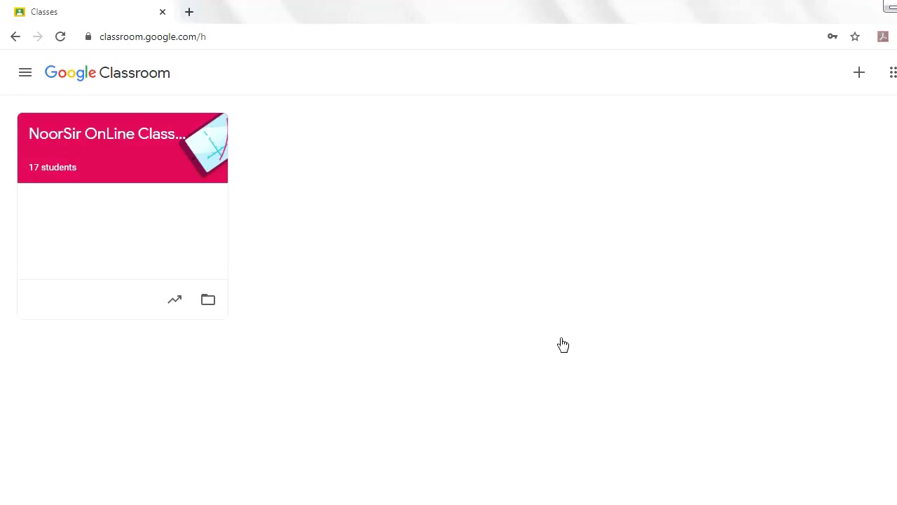
Start creating a class and accept the notice about not using Classroom at a school with students
{"action": "left_click", "coordinate": [856, 77]}
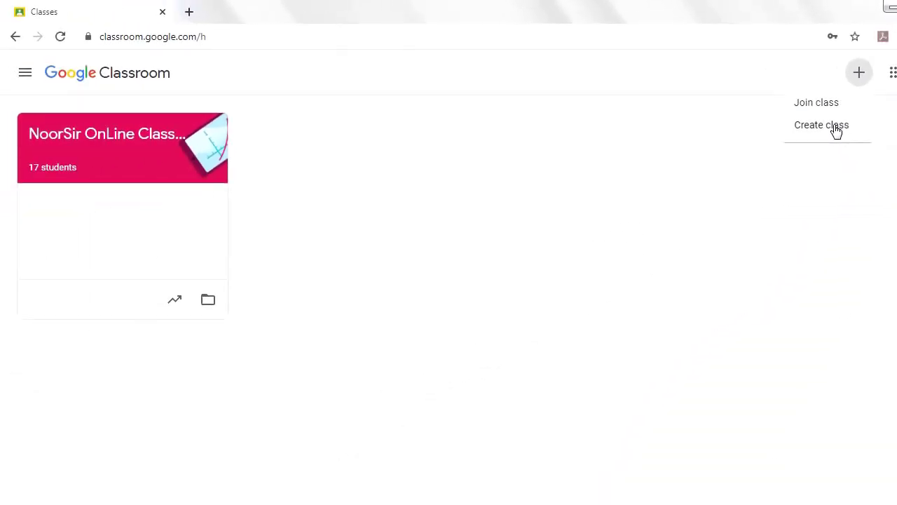
{"action": "left_click", "coordinate": [837, 130]}
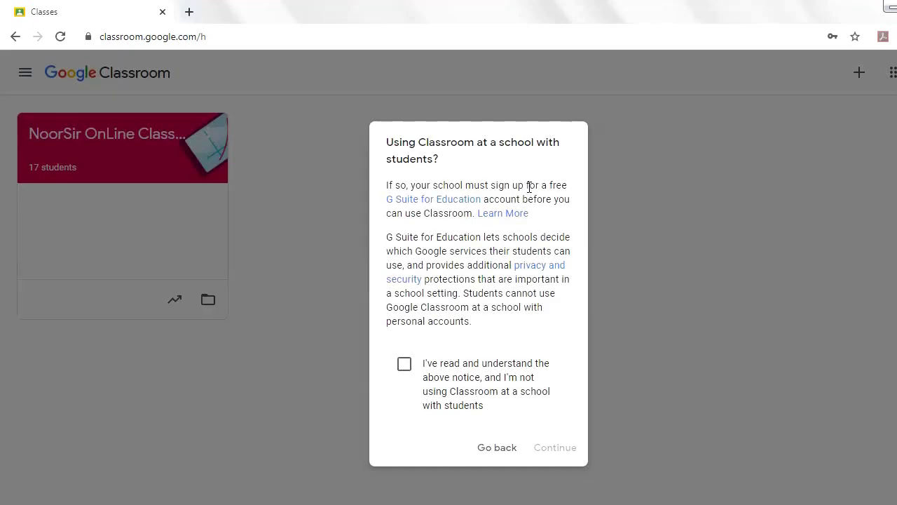
{"action": "left_click", "coordinate": [404, 365]}
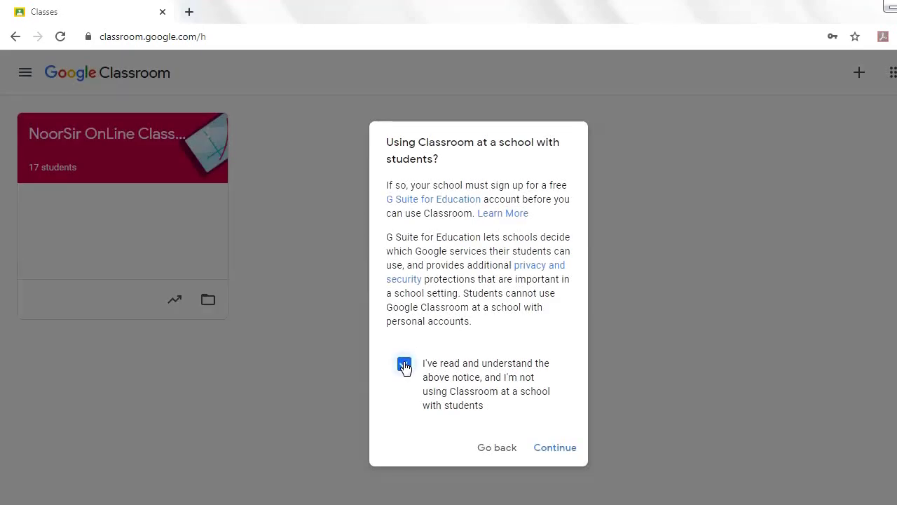
{"action": "left_click", "coordinate": [554, 449]}
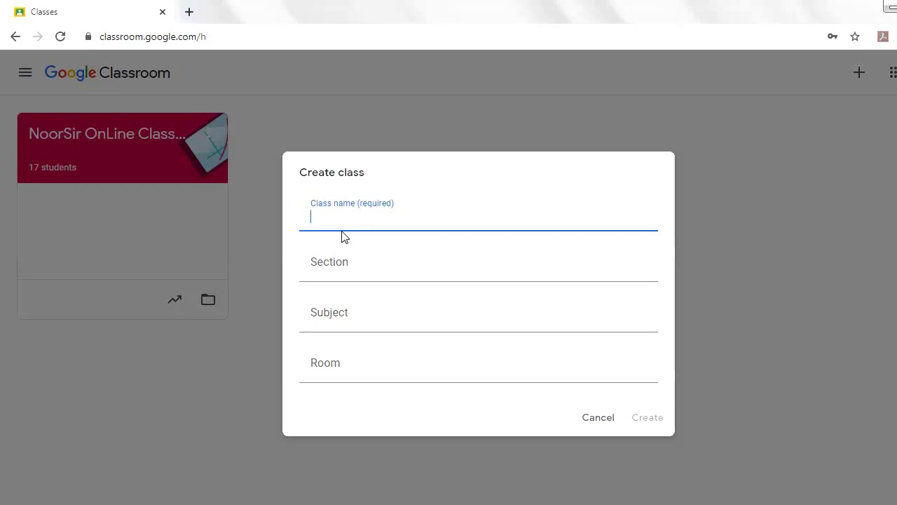
Create the class with name Teacher Demo, section A, subject Computer Science and room 1
{"action": "type", "text": "Teacher Demo"}
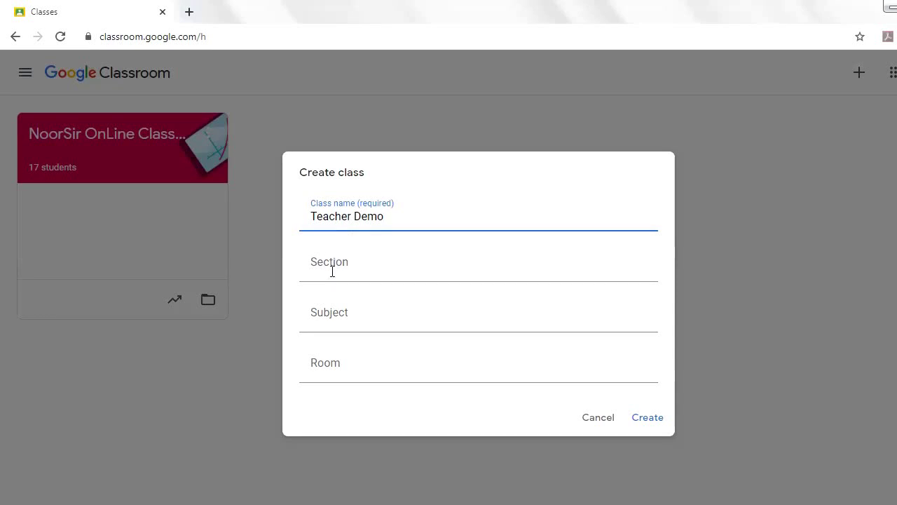
{"action": "left_click", "coordinate": [332, 272]}
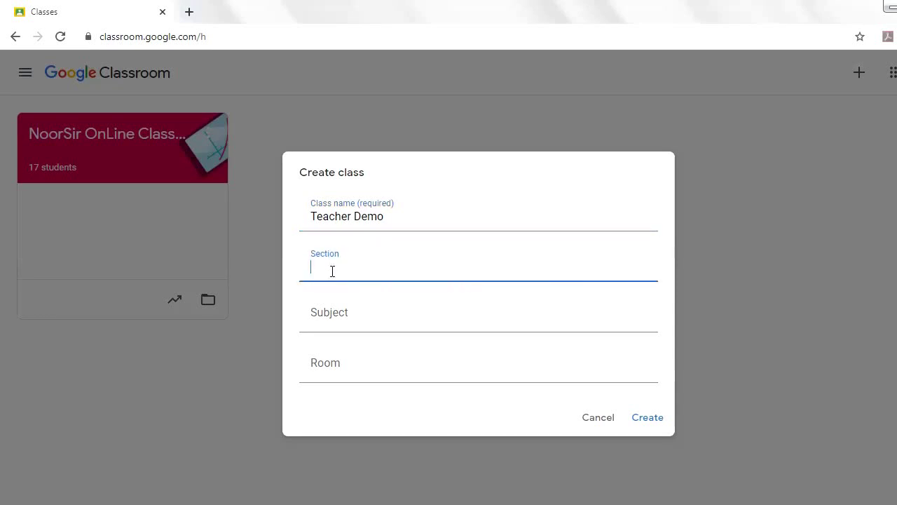
{"action": "type", "text": "A"}
{"action": "left_click", "coordinate": [308, 320]}
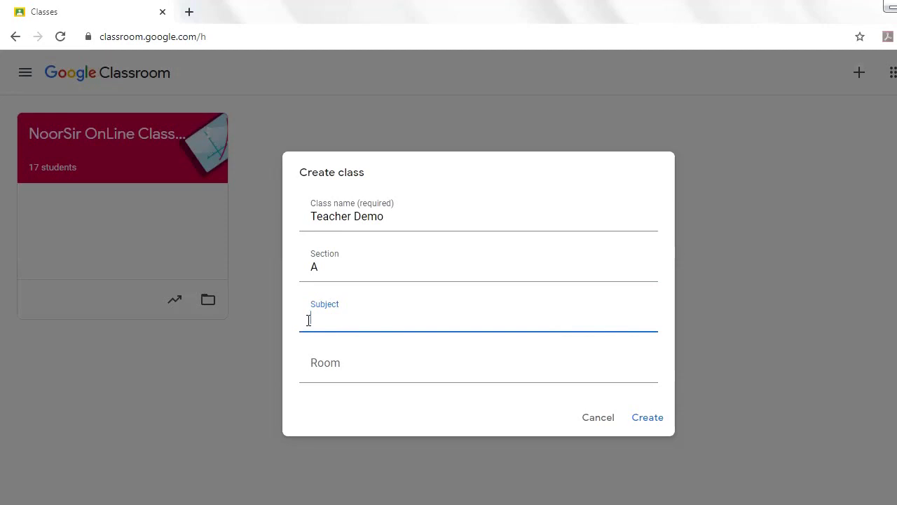
{"action": "type", "text": "Computer"}
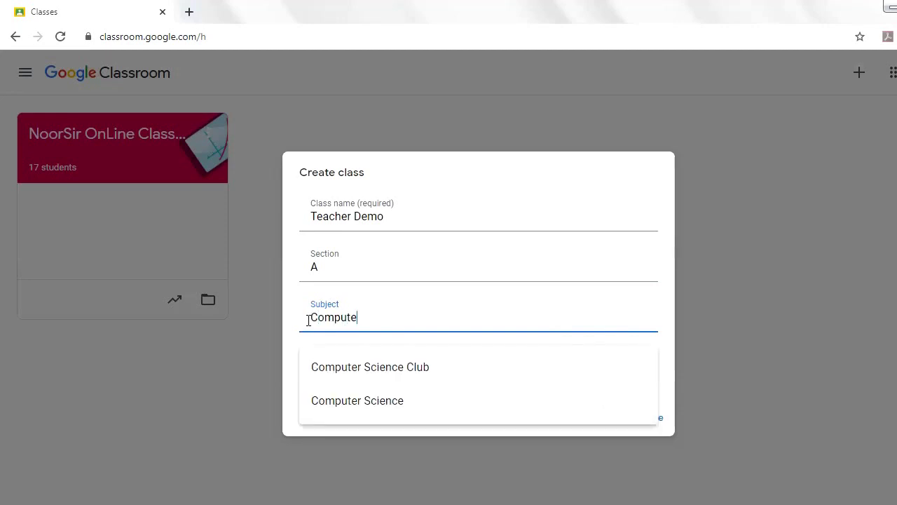
{"action": "left_click", "coordinate": [360, 397]}
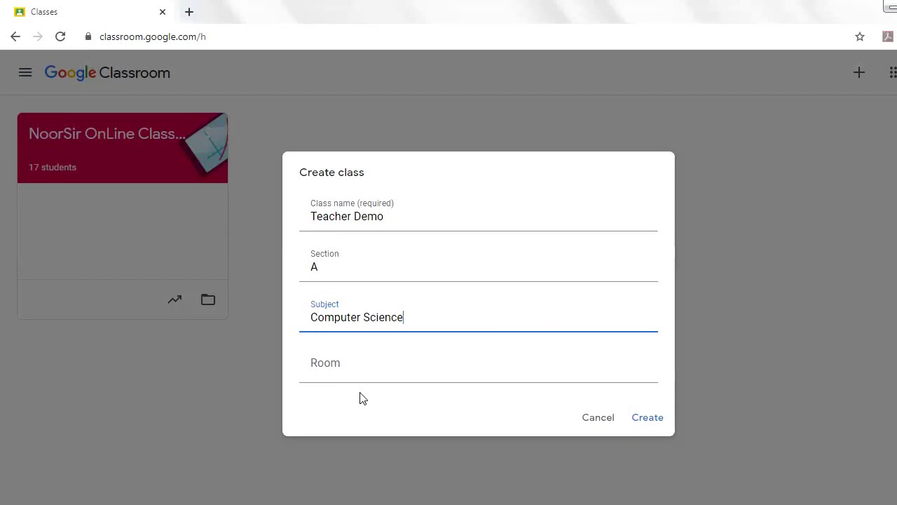
{"action": "left_click", "coordinate": [352, 372]}
{"action": "type", "text": "1"}
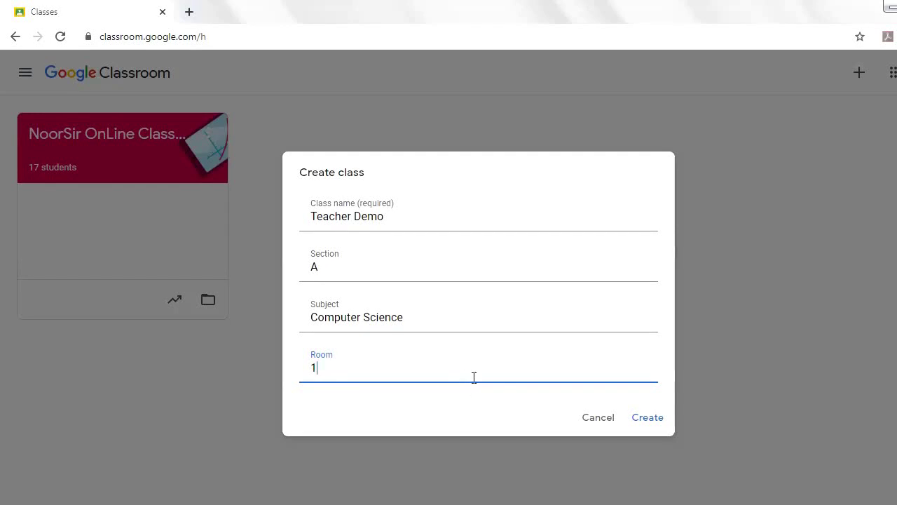
{"action": "left_click", "coordinate": [645, 427]}
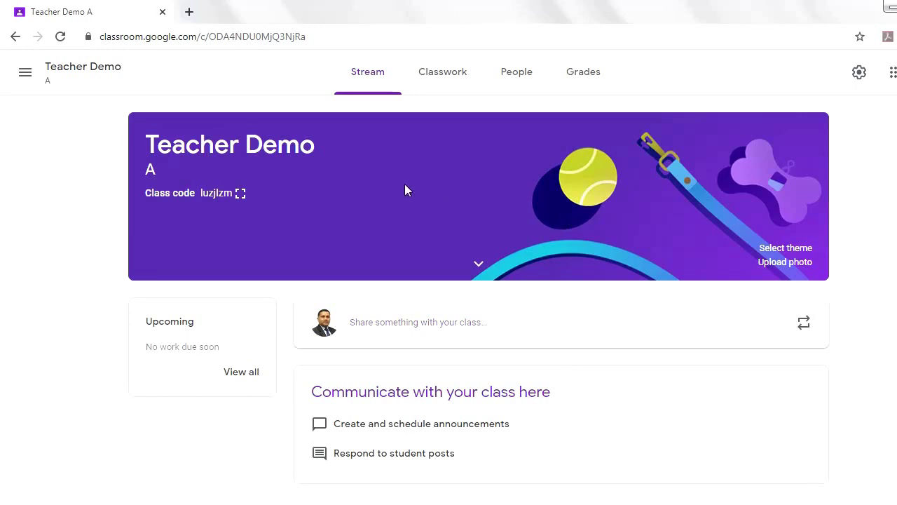
Apply the blue General gallery theme with the yellow book and earphones to the class
{"action": "left_click", "coordinate": [778, 250]}
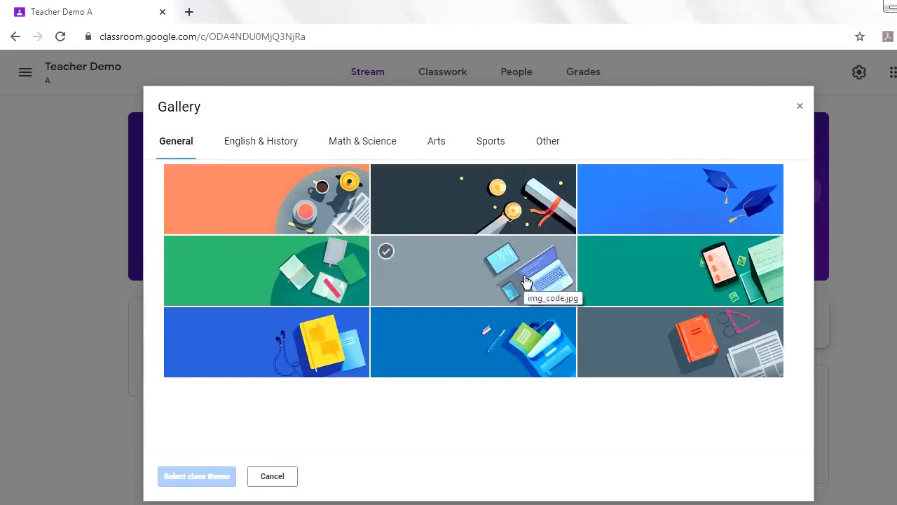
{"action": "left_click", "coordinate": [315, 357]}
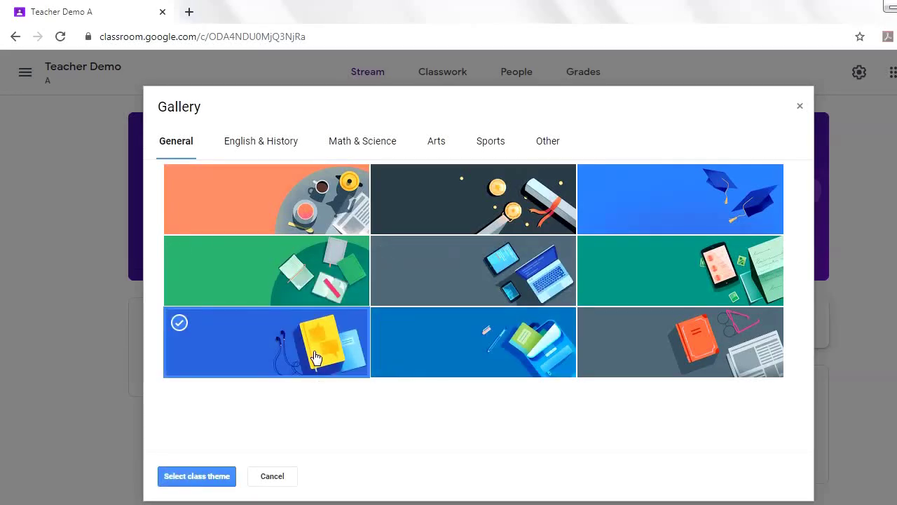
{"action": "left_click", "coordinate": [181, 481]}
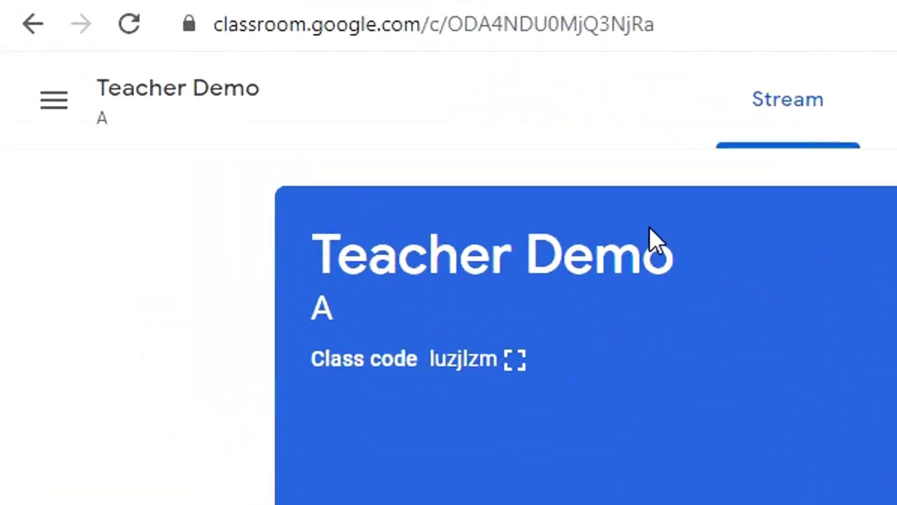
From the class overview, edit Teacher Demo to have section B, room 5 and the name Teacher DemoClass
{"action": "left_click", "coordinate": [98, 144]}
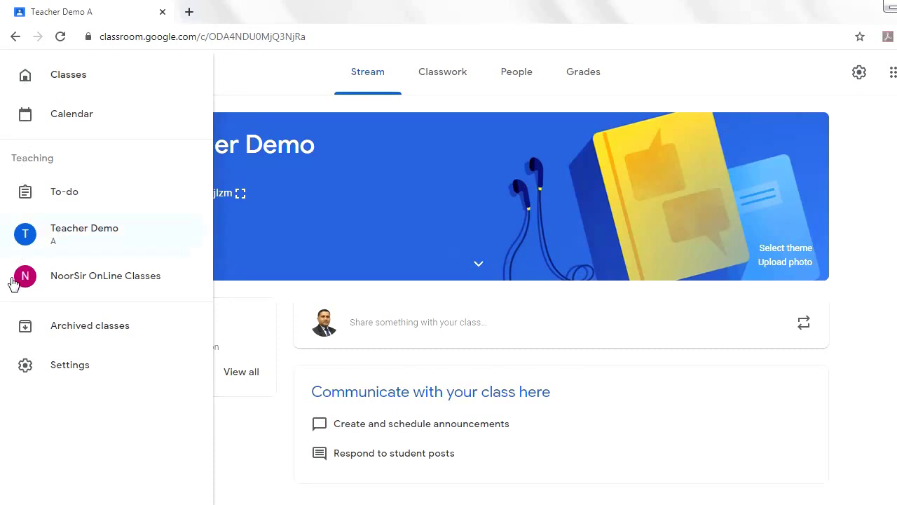
{"action": "left_click", "coordinate": [81, 76]}
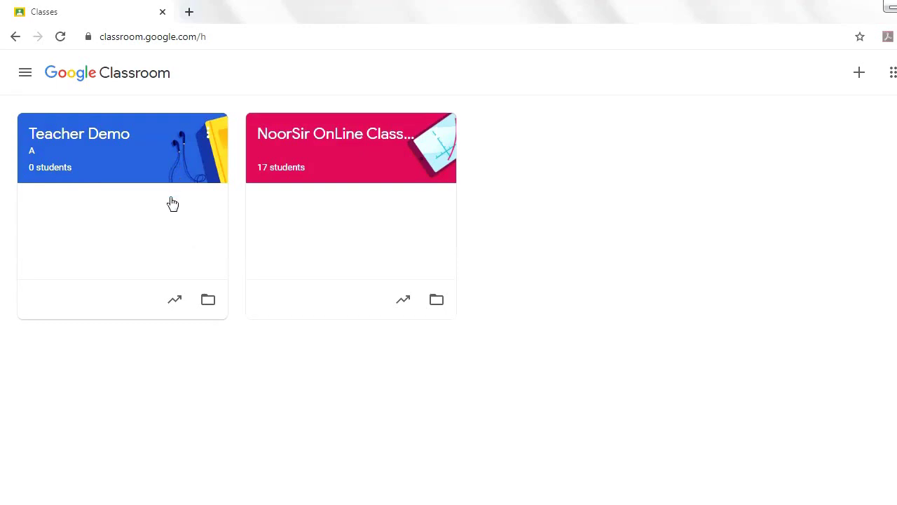
{"action": "left_click", "coordinate": [210, 140]}
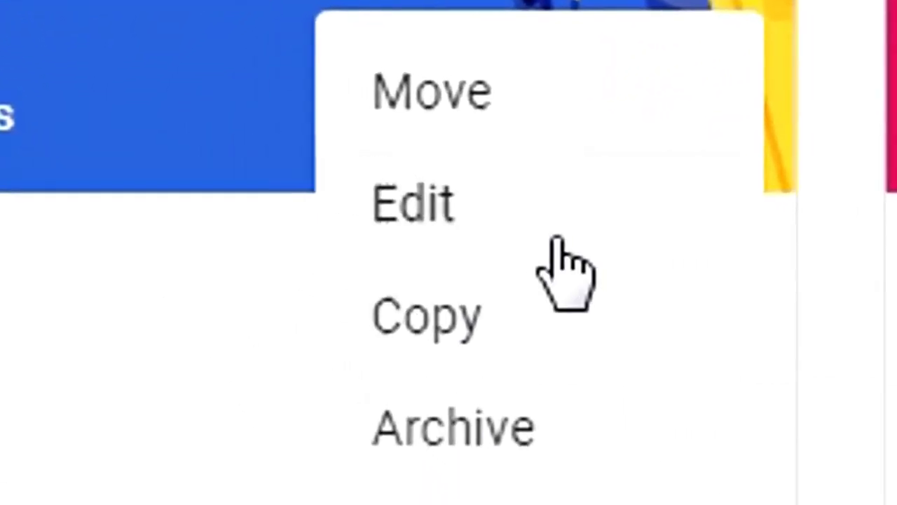
{"action": "left_click", "coordinate": [555, 245]}
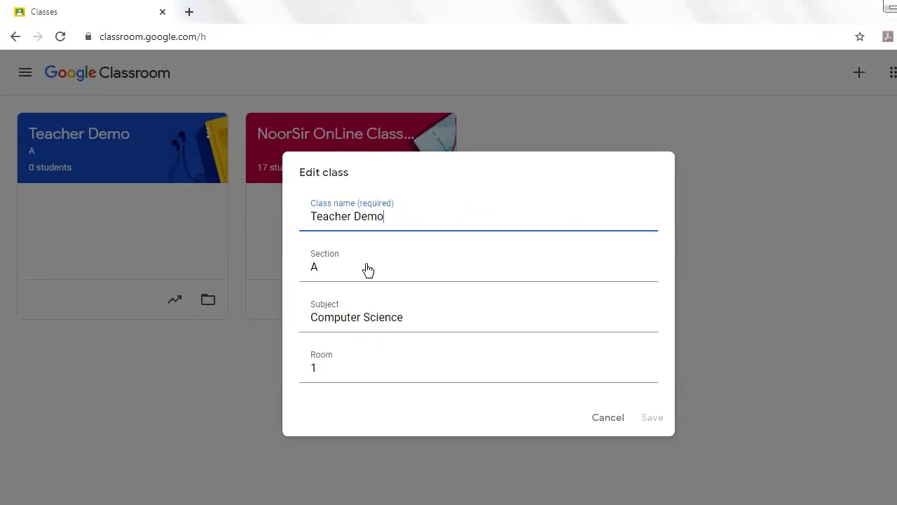
{"action": "left_click", "coordinate": [329, 262]}
{"action": "key", "text": "BackSpace"}
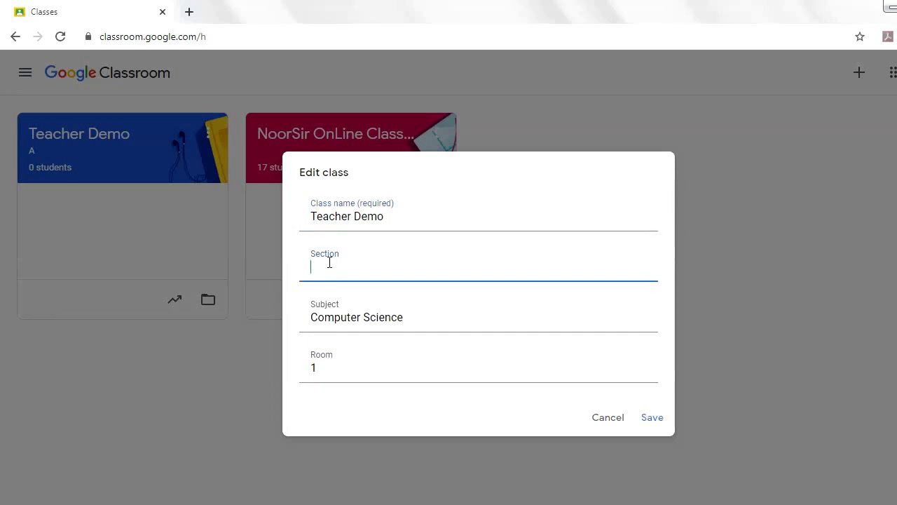
{"action": "type", "text": "B"}
{"action": "double_click", "coordinate": [313, 368]}
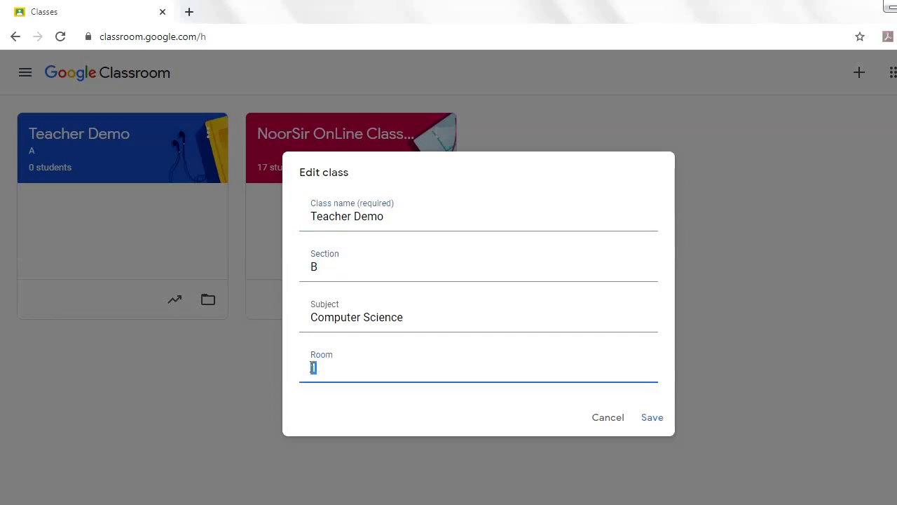
{"action": "type", "text": "5"}
{"action": "left_click", "coordinate": [394, 215]}
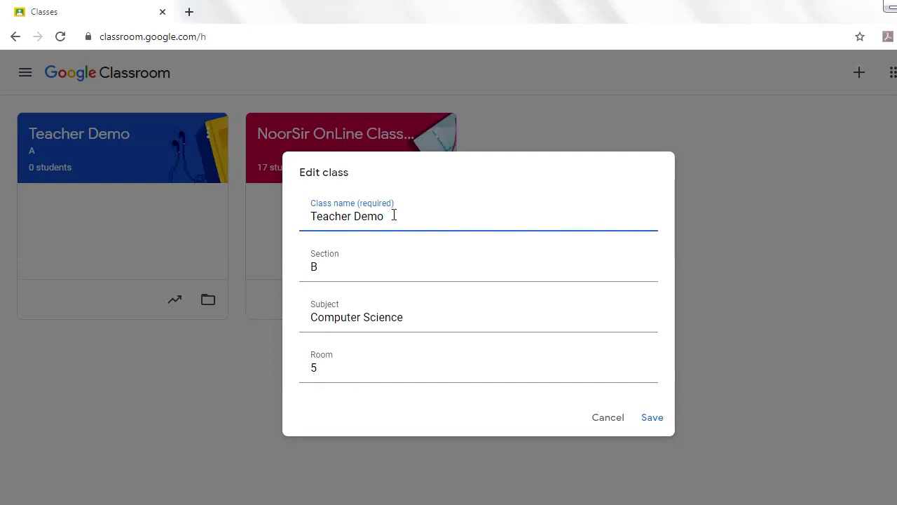
{"action": "type", "text": "Class"}
{"action": "left_click", "coordinate": [652, 418]}
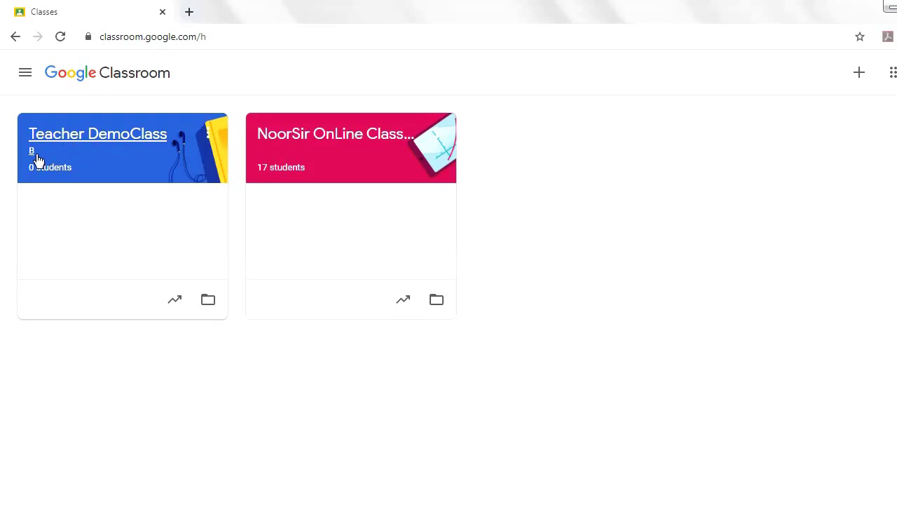
Try to move the Teacher DemoClass card after the other class in the class overview
{"action": "left_click", "coordinate": [204, 138]}
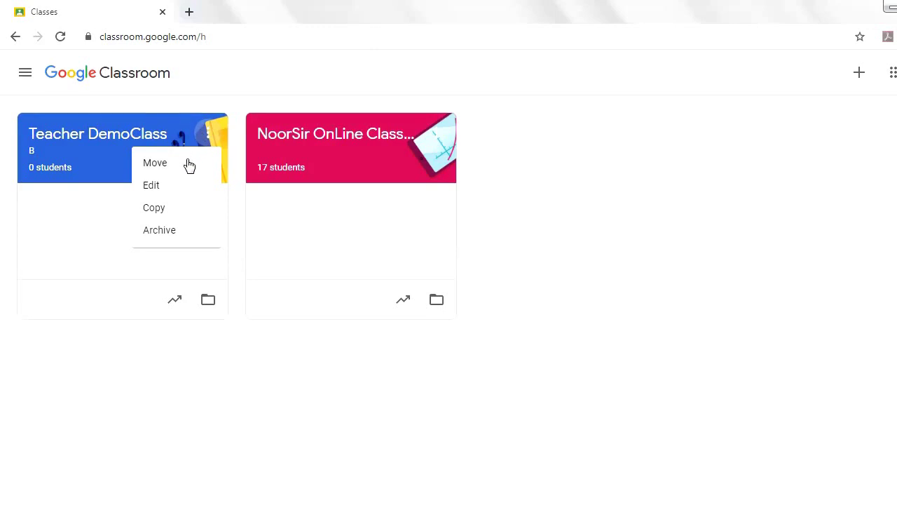
{"action": "left_click", "coordinate": [189, 164]}
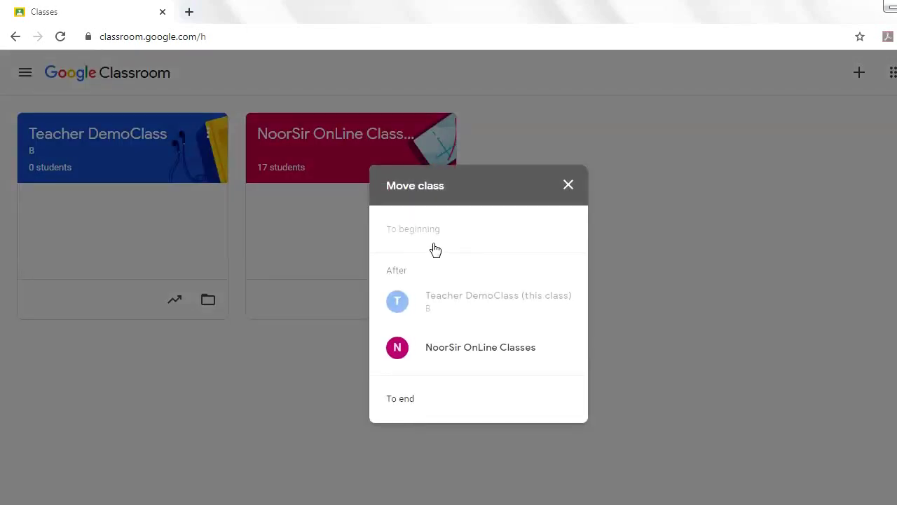
{"action": "left_click", "coordinate": [447, 359]}
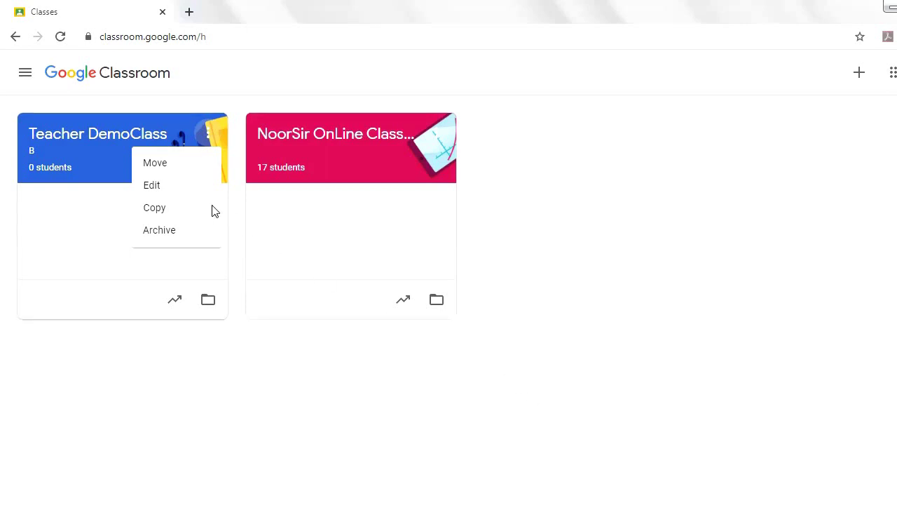
Archive the Teacher DemoClass class
{"action": "left_click", "coordinate": [161, 230]}
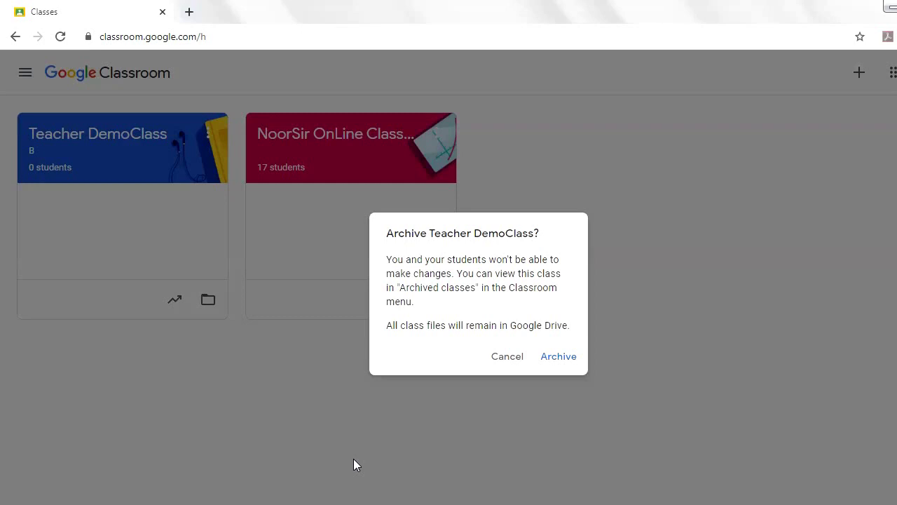
{"action": "left_click", "coordinate": [558, 358]}
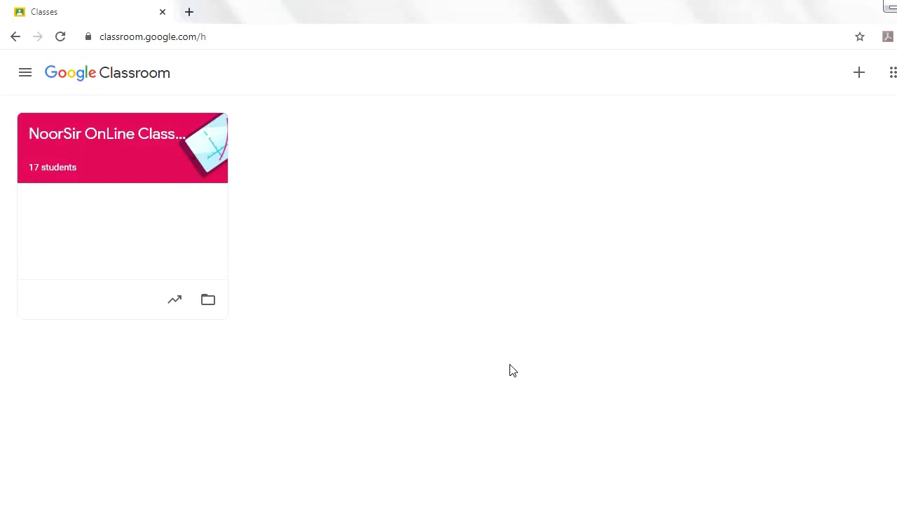
Restore Teacher DemoClass from the archived classes
{"action": "left_click", "coordinate": [20, 76]}
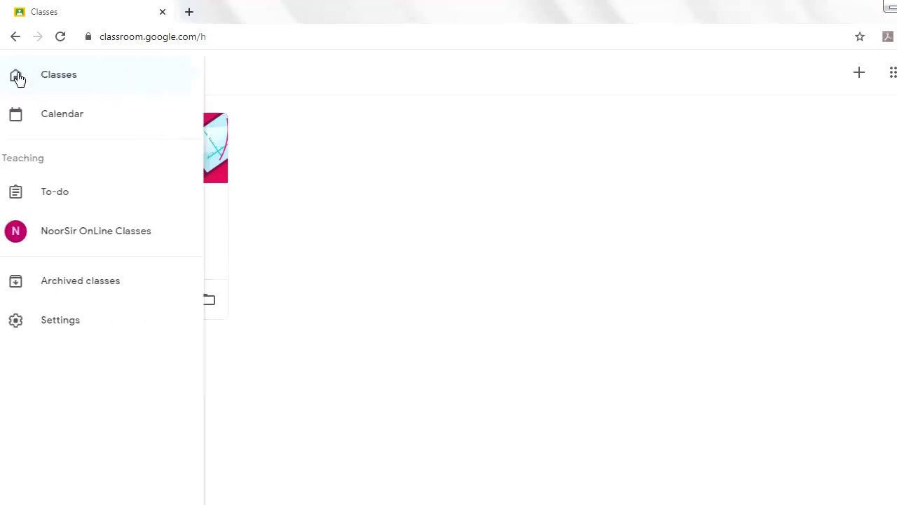
{"action": "left_click", "coordinate": [96, 284]}
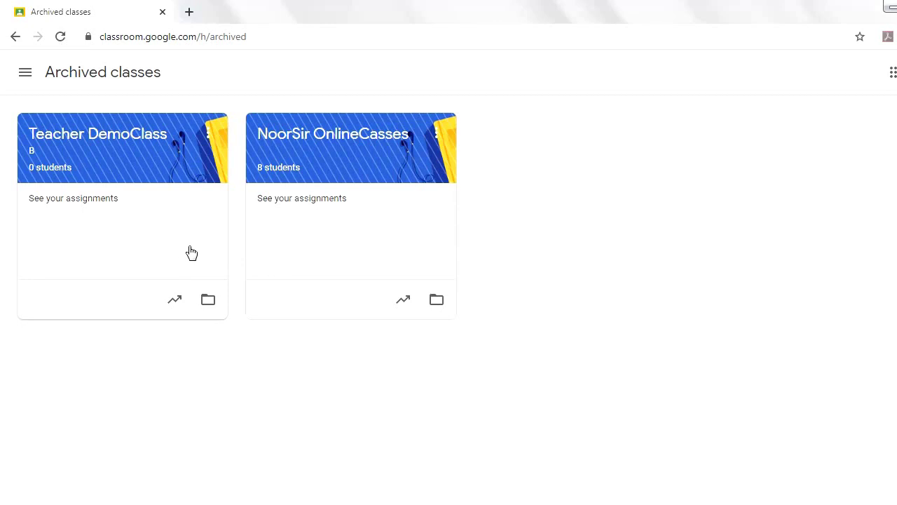
{"action": "left_click", "coordinate": [212, 143]}
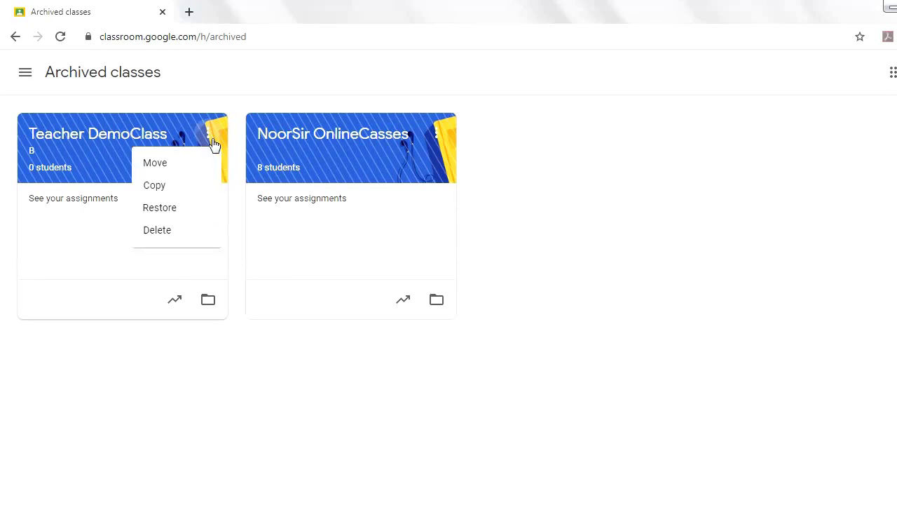
{"action": "left_click", "coordinate": [160, 208]}
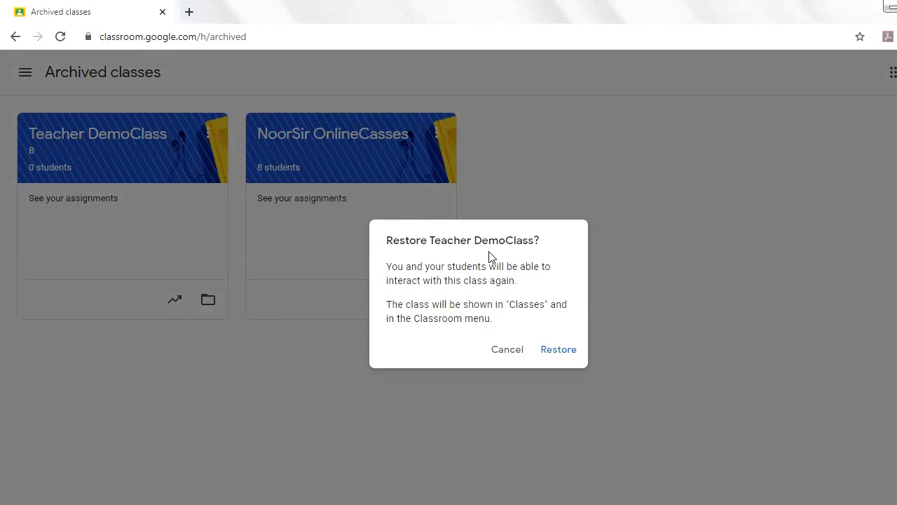
{"action": "left_click", "coordinate": [560, 349]}
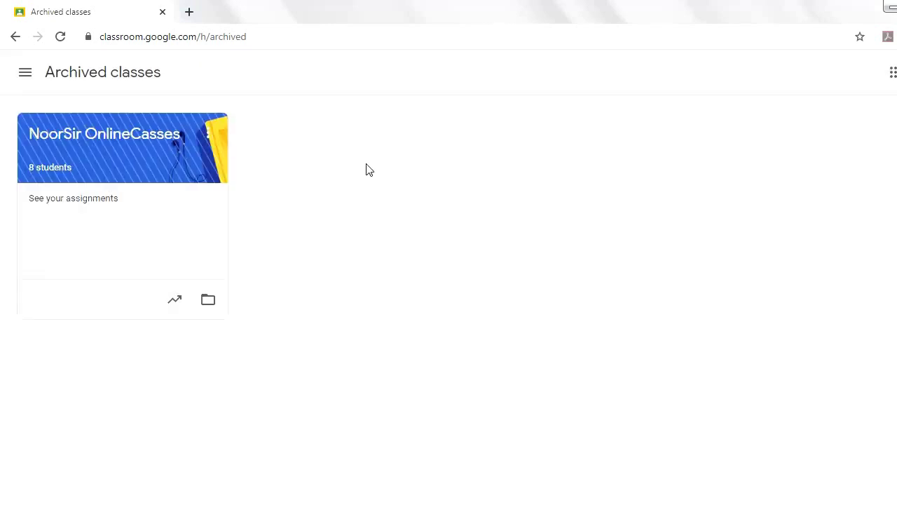
Return to the Teacher DemoClass stream and display its class code enlarged
{"action": "left_click", "coordinate": [25, 73]}
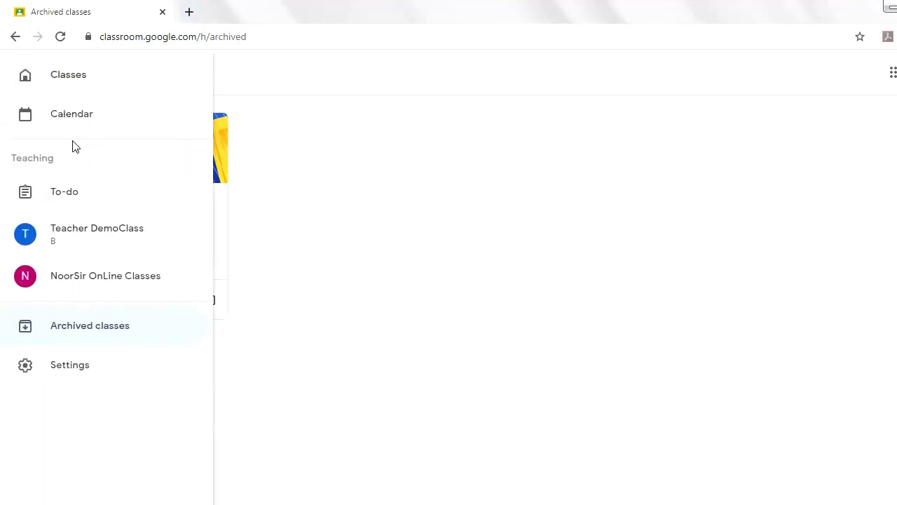
{"action": "left_click", "coordinate": [76, 77]}
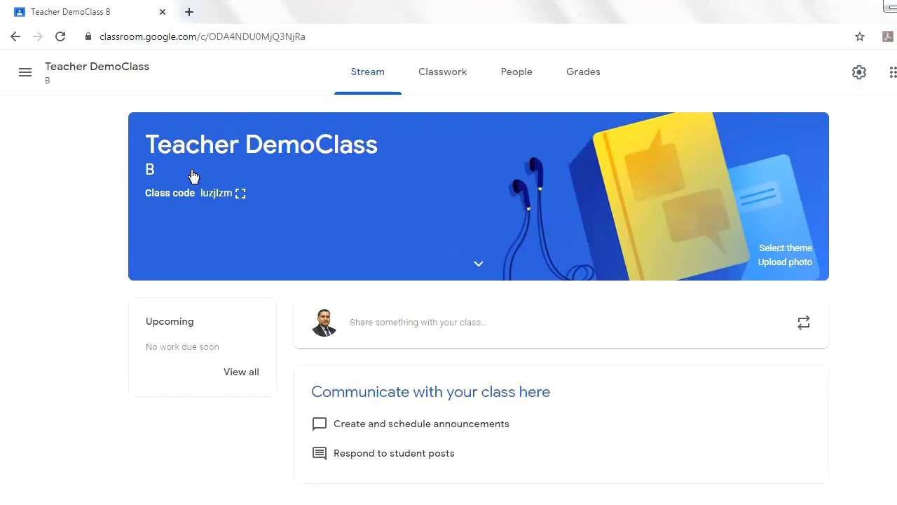
{"action": "left_click", "coordinate": [241, 196]}
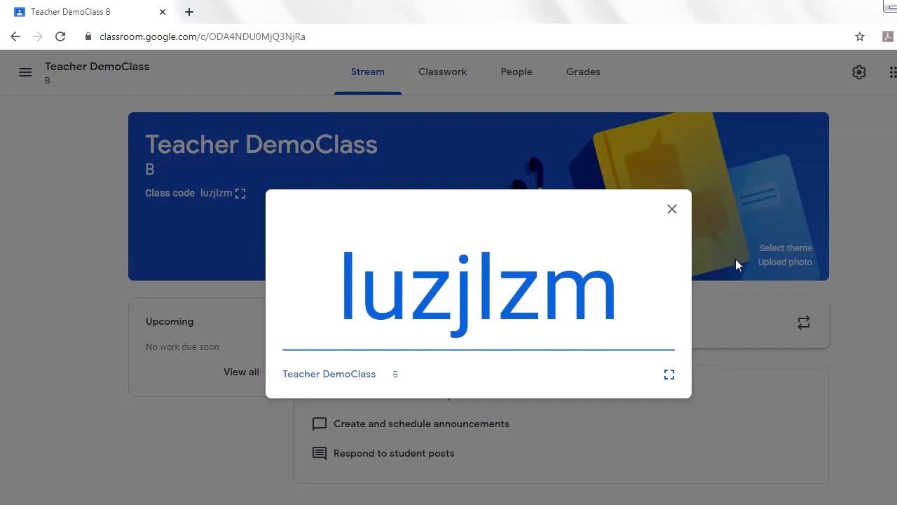
Close the enlarged class code, then display and close it once more from the General section of the class settings
{"action": "left_click", "coordinate": [675, 213]}
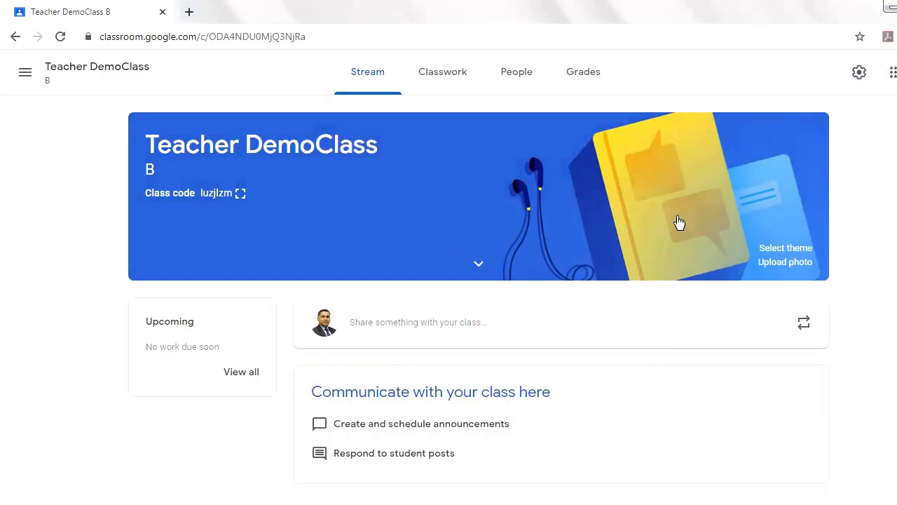
{"action": "left_click", "coordinate": [859, 80]}
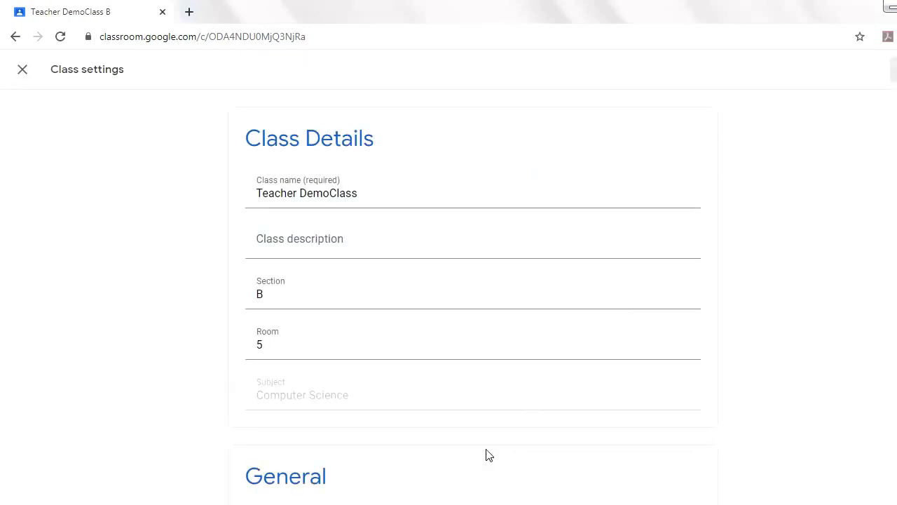
{"action": "scroll", "coordinate": [450, 460], "scroll_direction": "down", "scroll_amount": 2}
{"action": "left_click", "coordinate": [681, 384]}
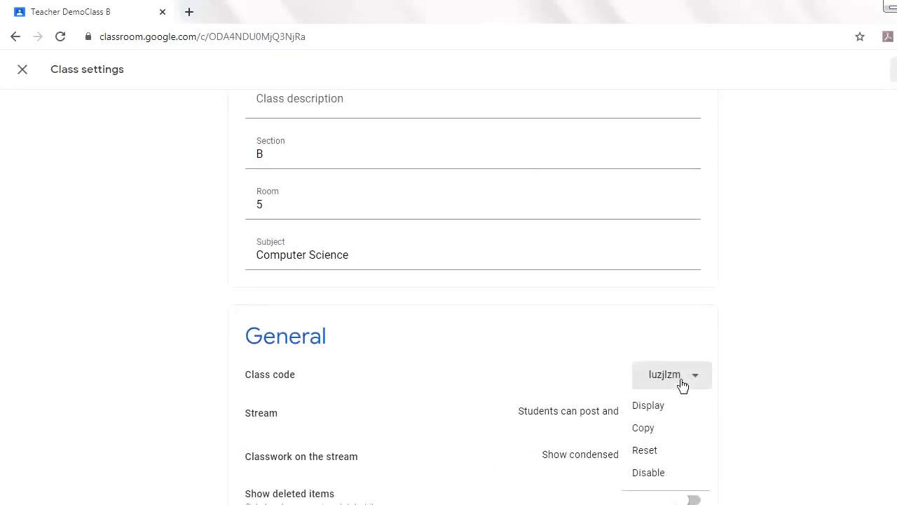
{"action": "left_click", "coordinate": [663, 413]}
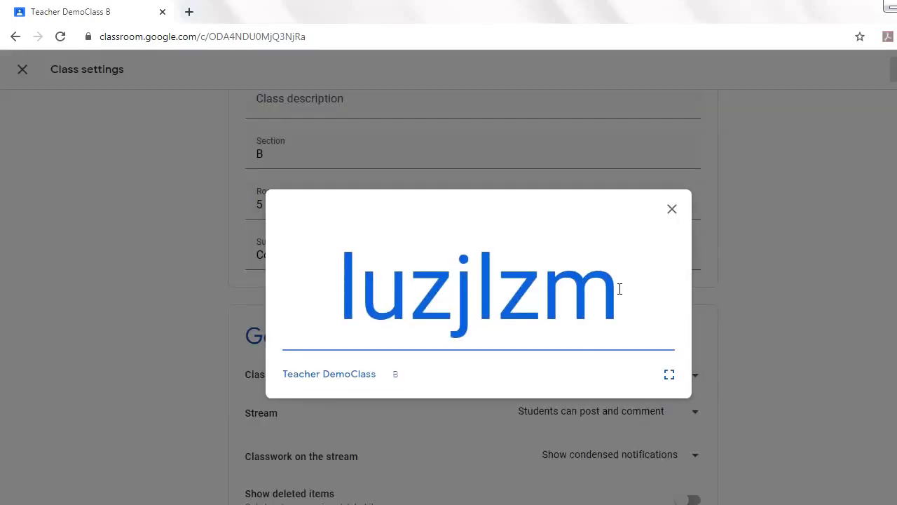
{"action": "left_click", "coordinate": [671, 214]}
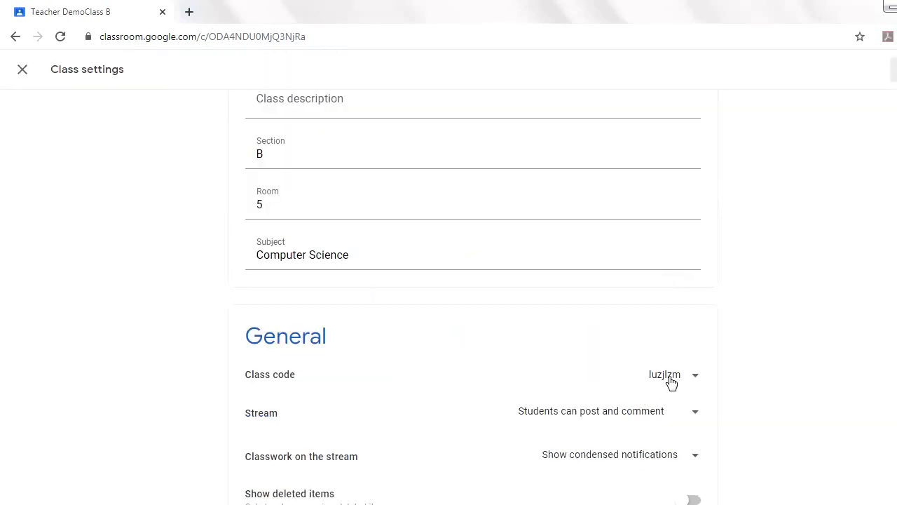
Copy the class code from the General section of the class settings
{"action": "left_click", "coordinate": [671, 381]}
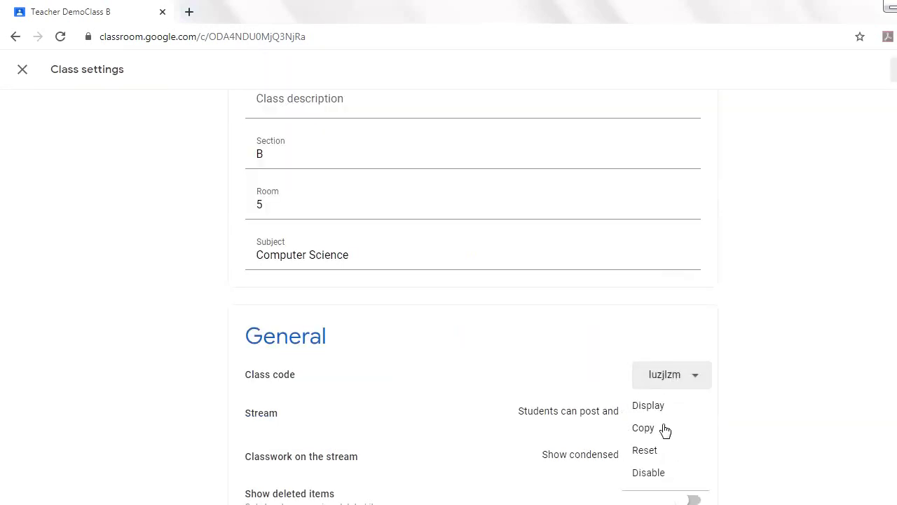
{"action": "left_click", "coordinate": [664, 429]}
{"action": "left_click", "coordinate": [677, 379]}
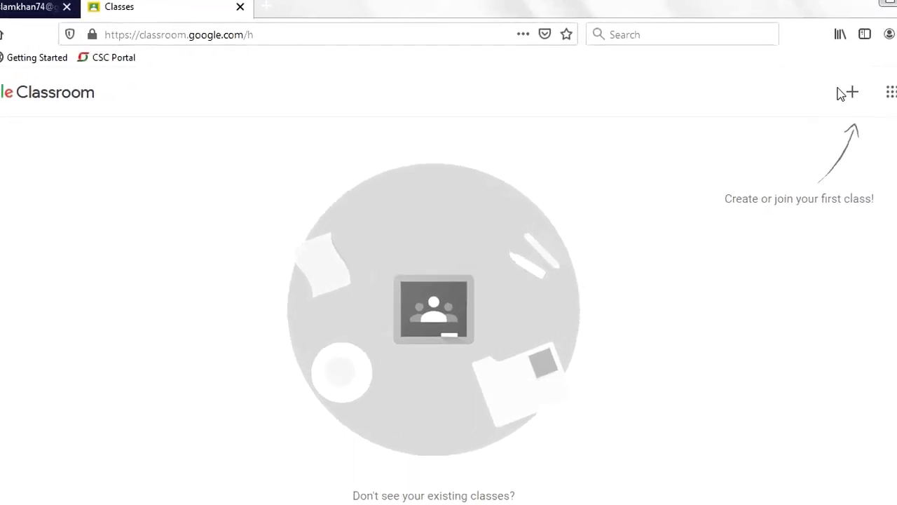
Switch to the student's Google Classroom in Firefox and join the class with the copied class code
{"action": "left_click", "coordinate": [860, 90]}
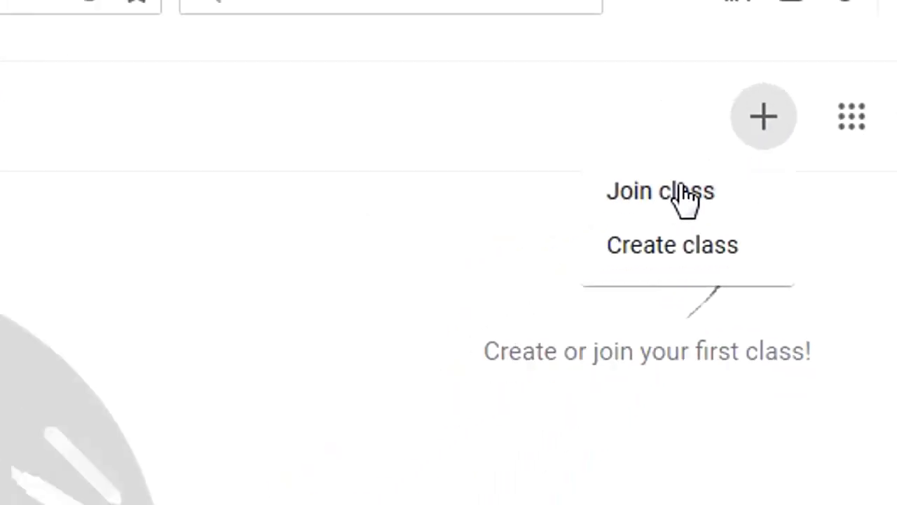
{"action": "left_click", "coordinate": [563, 247]}
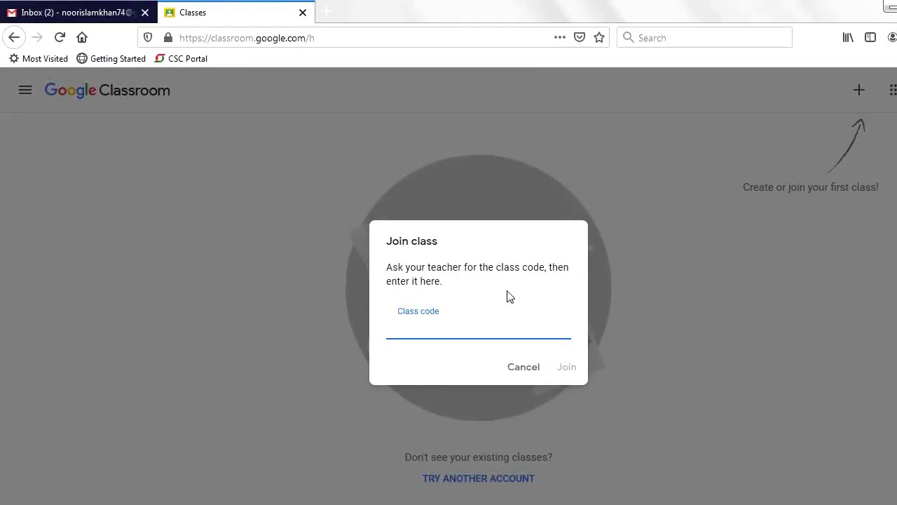
{"action": "key", "text": "ctrl+v"}
{"action": "left_click", "coordinate": [570, 370]}
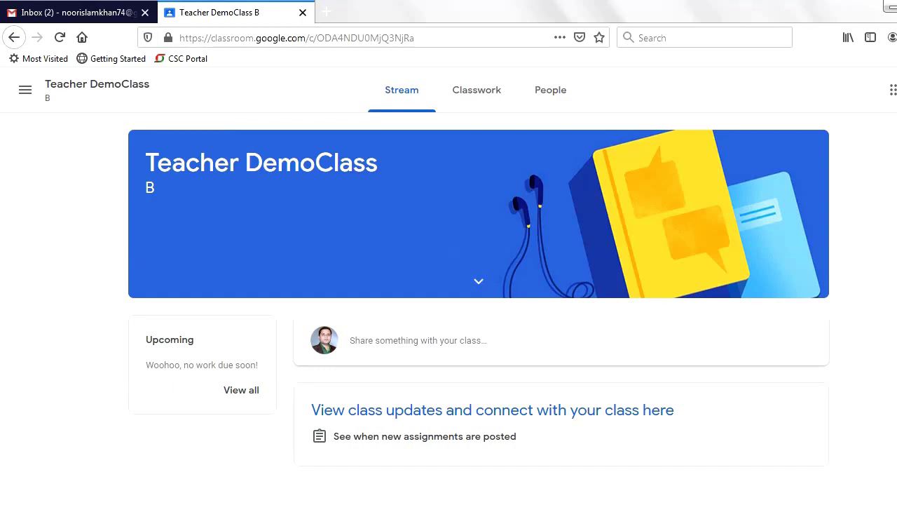
Switch back to the teacher's Chrome window, check the class's student list, and return to the stream
{"action": "key", "text": "alt+Tab"}
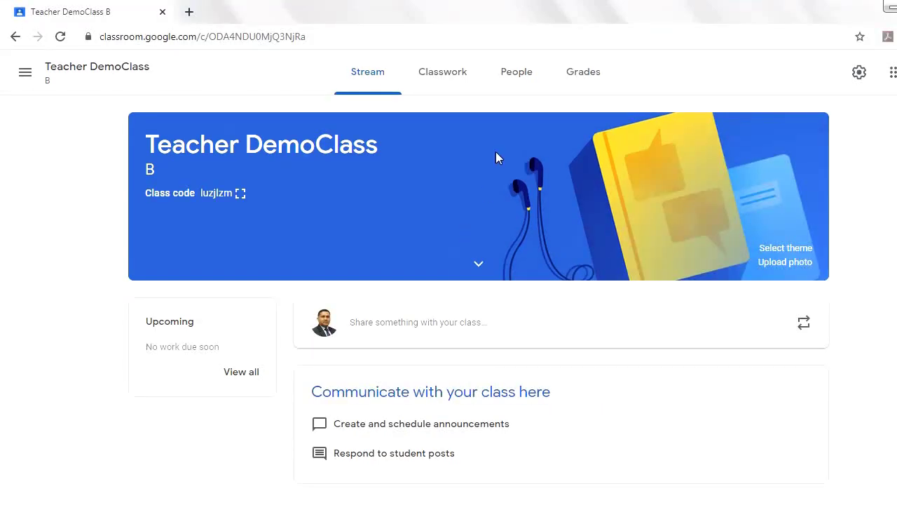
{"action": "left_click", "coordinate": [521, 85]}
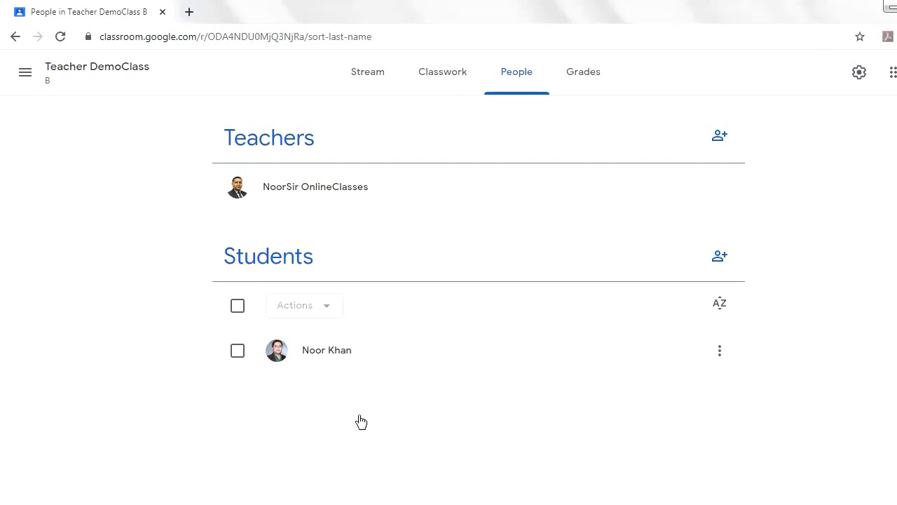
{"action": "key", "text": "alt+Left"}
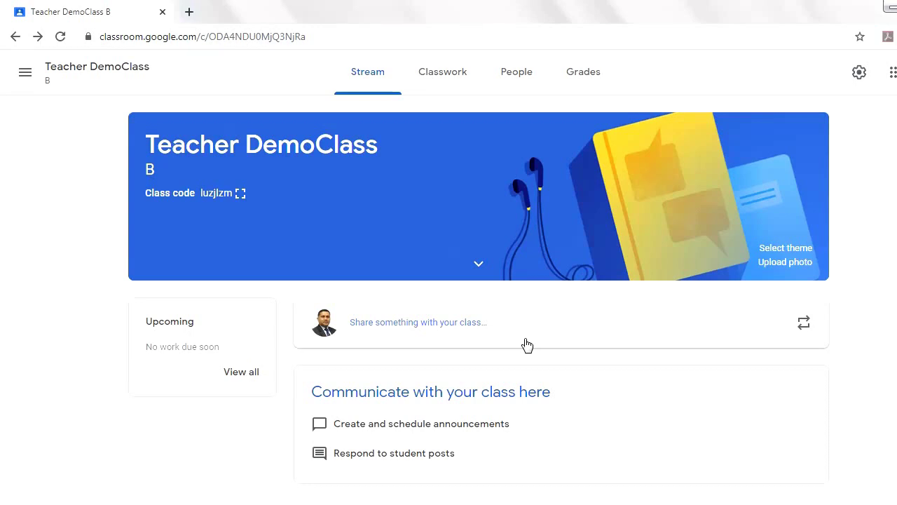
Invite a student to Teacher DemoClass by entering the student's e-mail address
{"action": "left_click", "coordinate": [515, 87]}
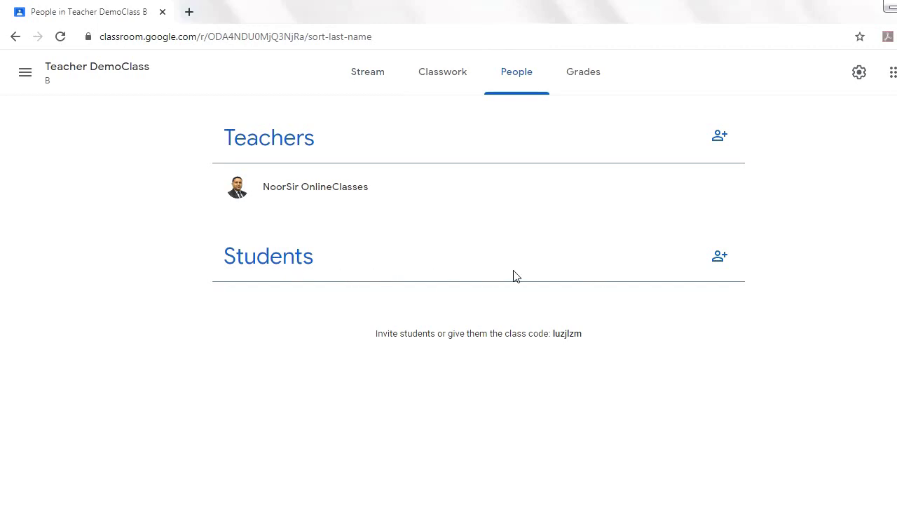
{"action": "left_click", "coordinate": [726, 260]}
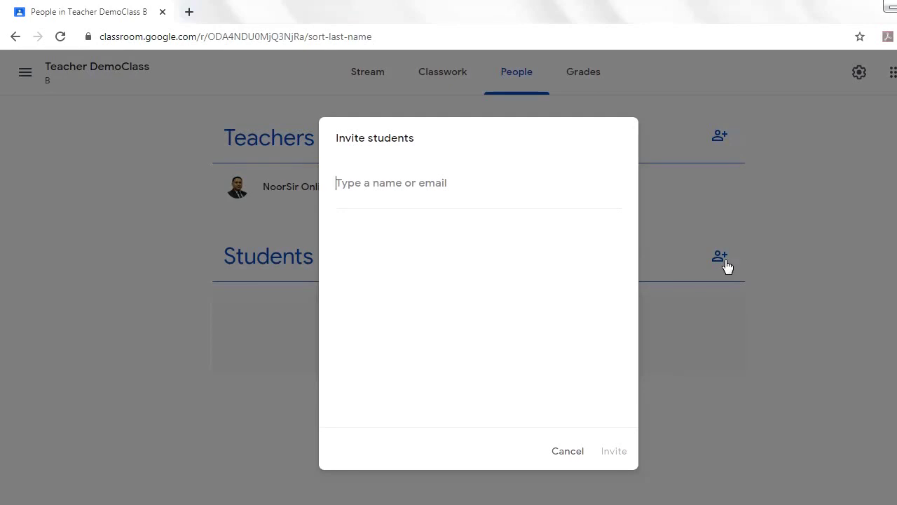
{"action": "key", "text": "ctrl+v"}
{"action": "key", "text": "Return"}
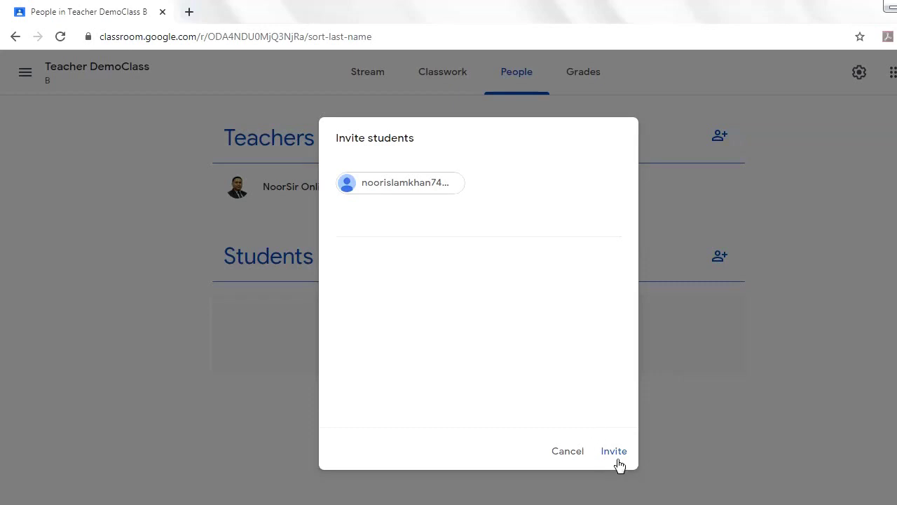
{"action": "left_click", "coordinate": [615, 453]}
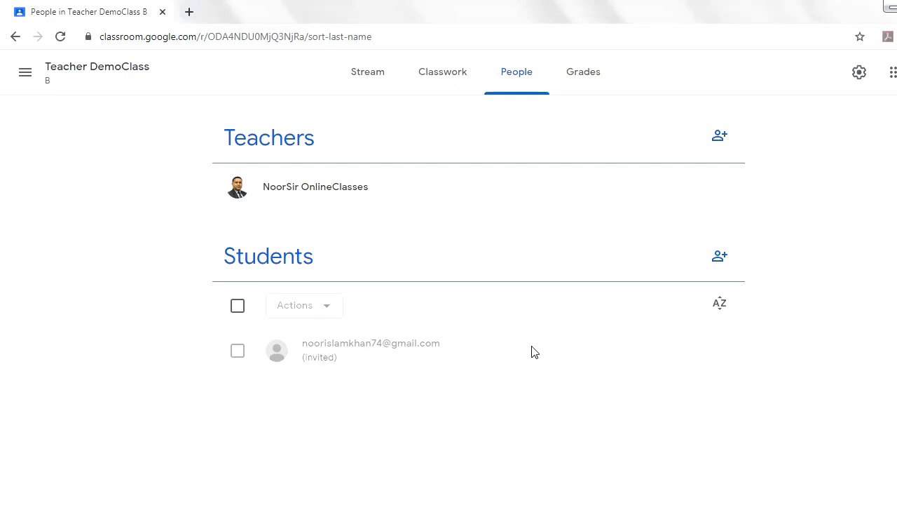
Switch to the student's Gmail in Firefox and follow the Teacher DemoClass B link in the invitation e-mail
{"action": "key", "text": "alt+Tab"}
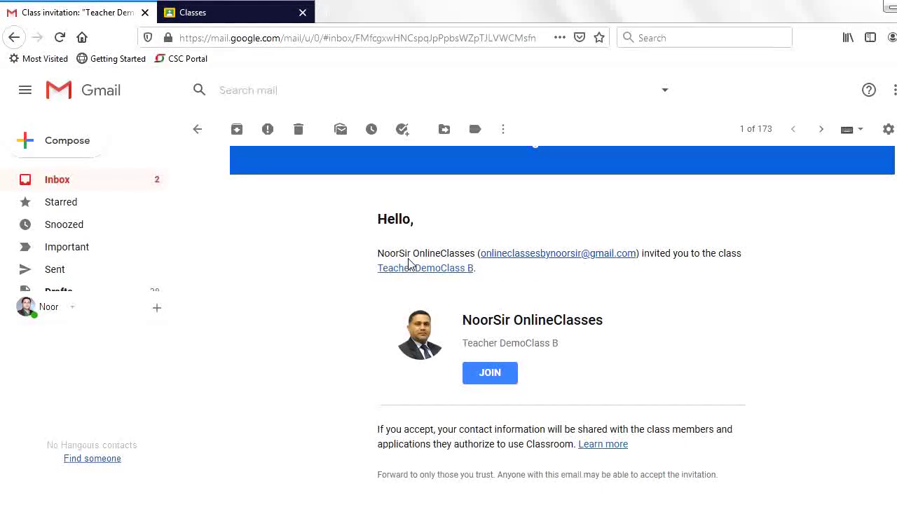
{"action": "left_click", "coordinate": [411, 267]}
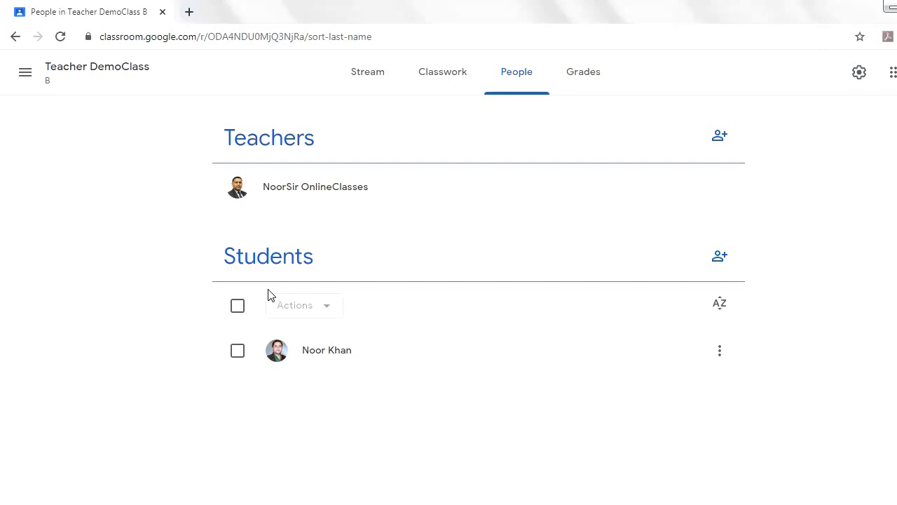
Remove the enrolled student from Teacher DemoClass and confirm the removal
{"action": "left_click", "coordinate": [237, 351]}
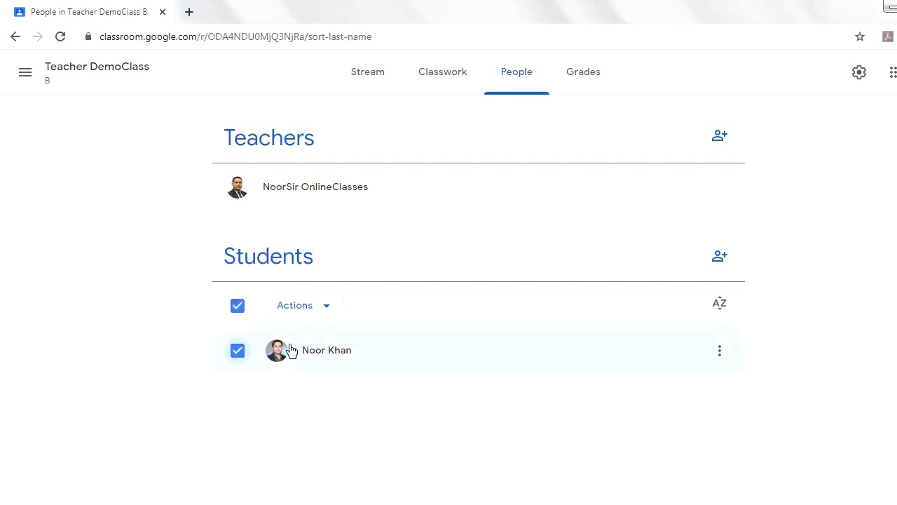
{"action": "left_click", "coordinate": [316, 313]}
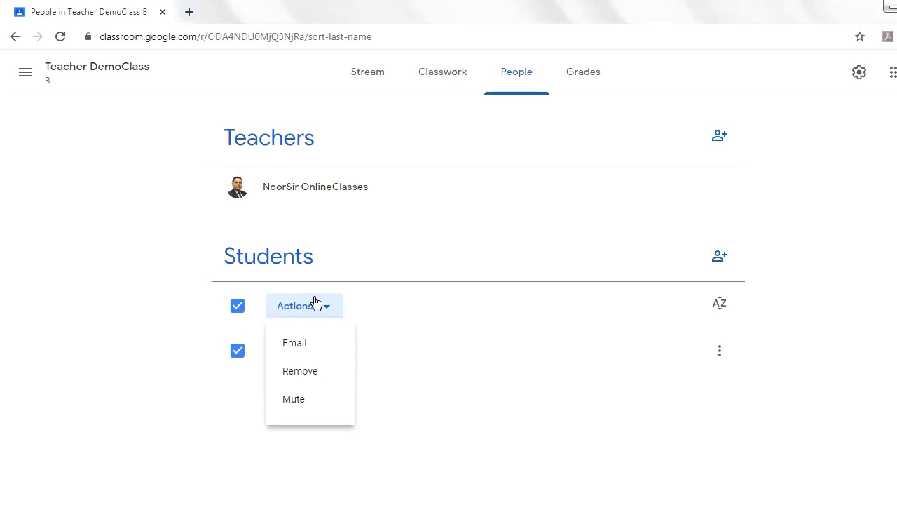
{"action": "left_click", "coordinate": [316, 372]}
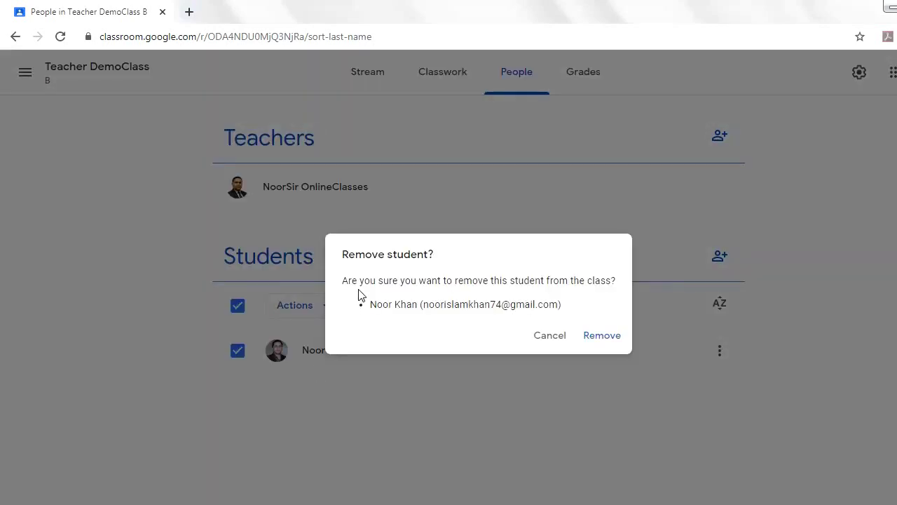
{"action": "left_click", "coordinate": [602, 336]}
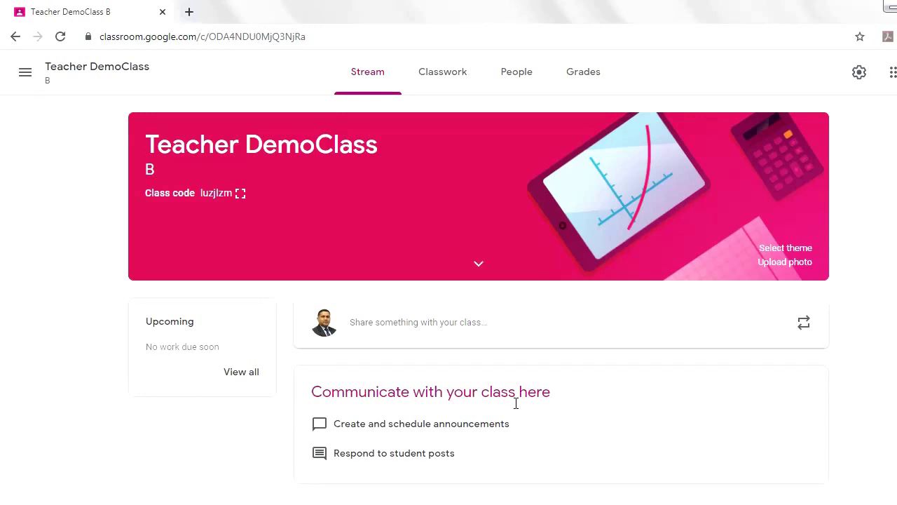
Draft the stream announcement "Welcome to my classroom" and address it only to the first student in the list
{"action": "left_click", "coordinate": [432, 328]}
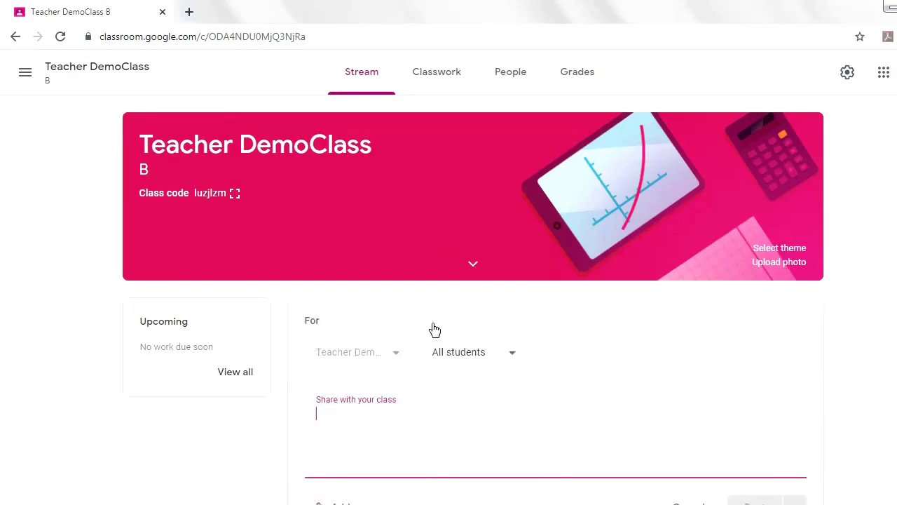
{"action": "type", "text": "Welcome to my classroom"}
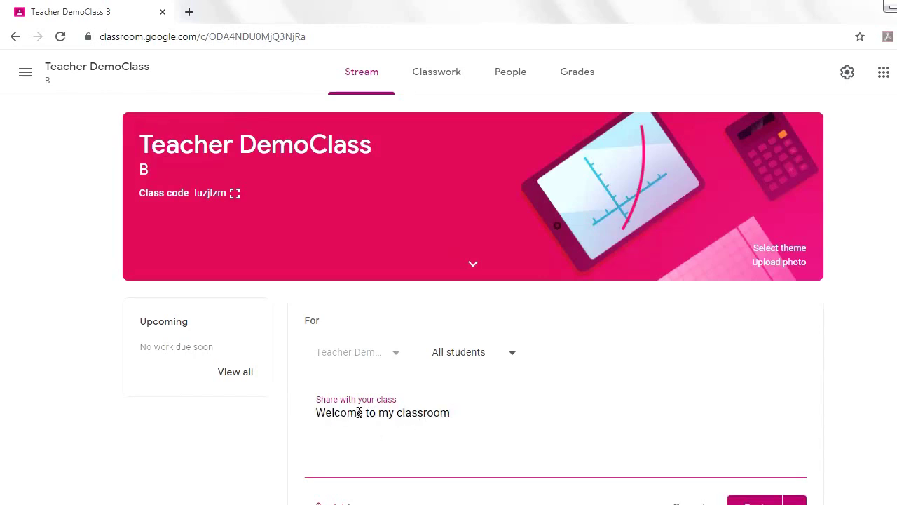
{"action": "left_click", "coordinate": [478, 366]}
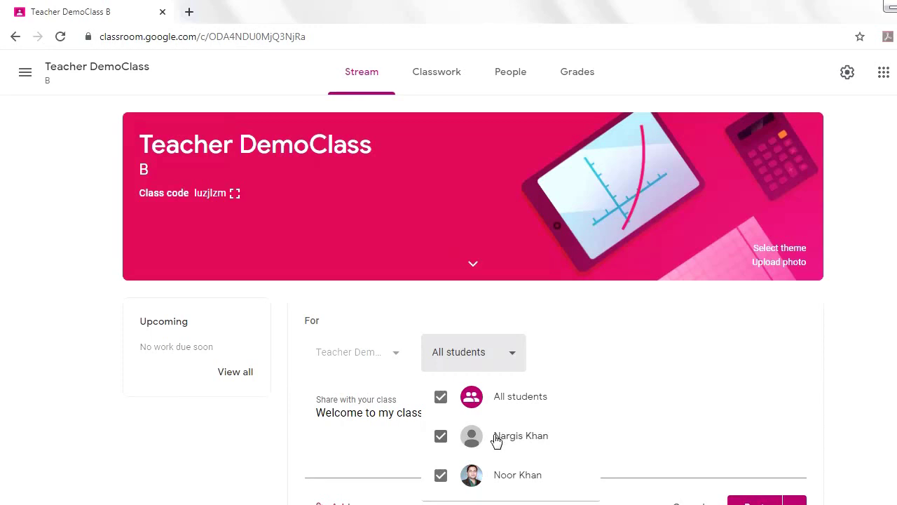
{"action": "left_click", "coordinate": [441, 440]}
{"action": "left_click", "coordinate": [442, 480]}
{"action": "left_click", "coordinate": [443, 440]}
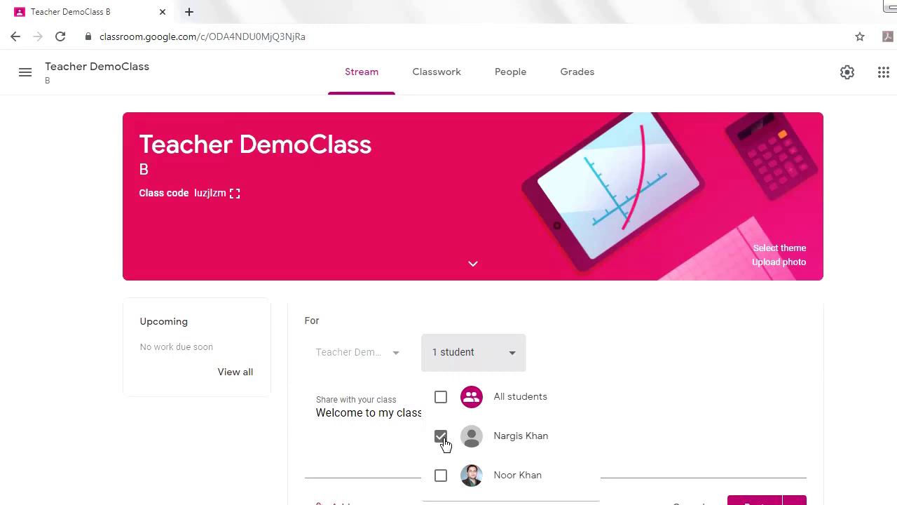
{"action": "left_click", "coordinate": [643, 382]}
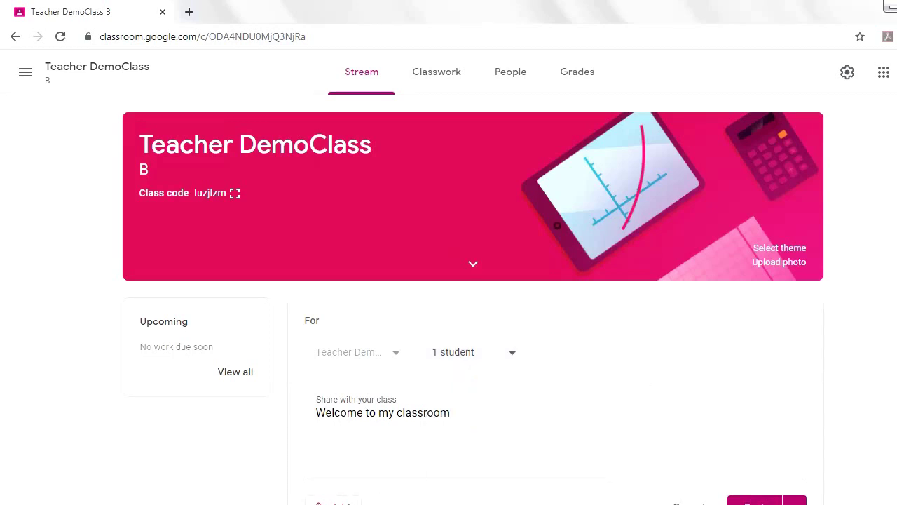
Attach Scanned_20200503-2258.pdf from the Class_XII_Documents folder in My Drive to the announcement
{"action": "left_click", "coordinate": [341, 502]}
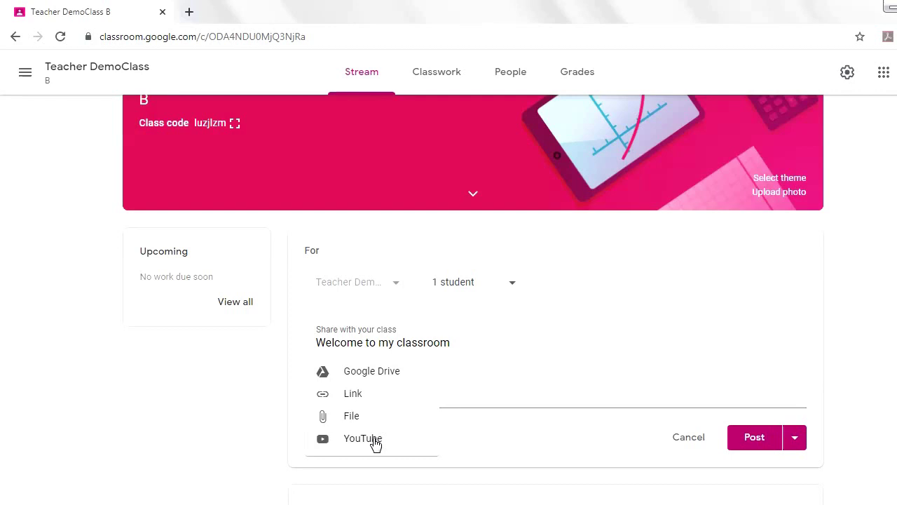
{"action": "left_click", "coordinate": [387, 380]}
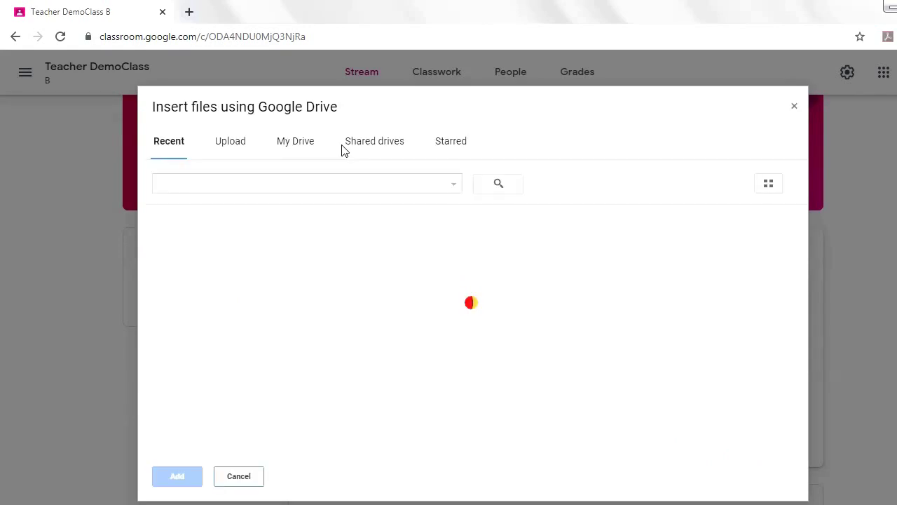
{"action": "left_click", "coordinate": [300, 147]}
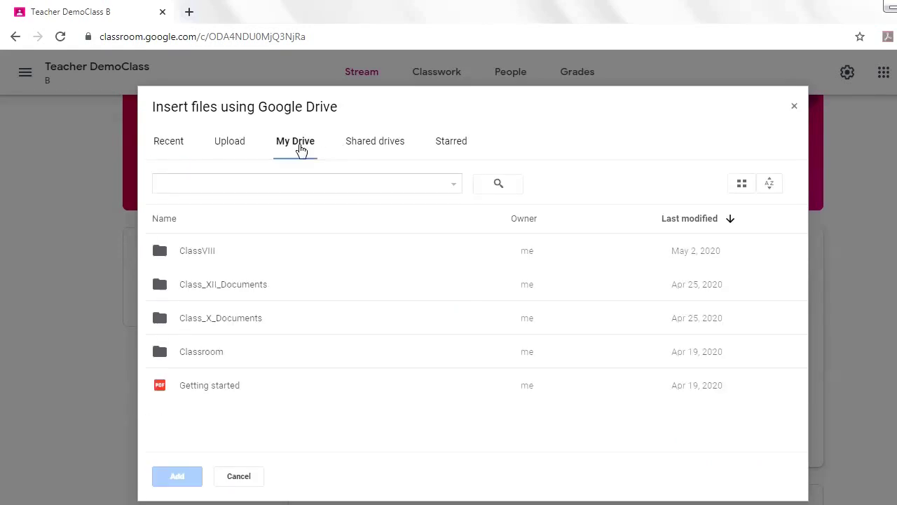
{"action": "double_click", "coordinate": [252, 270]}
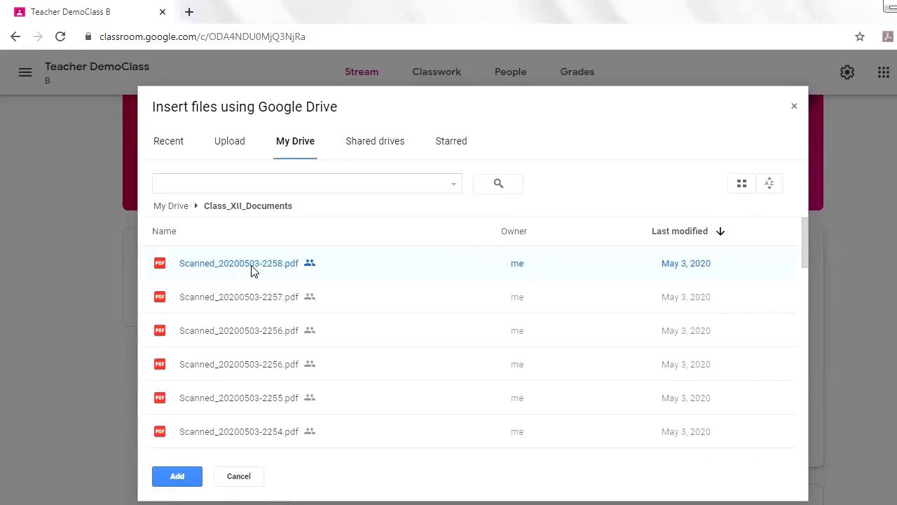
{"action": "left_click", "coordinate": [181, 479]}
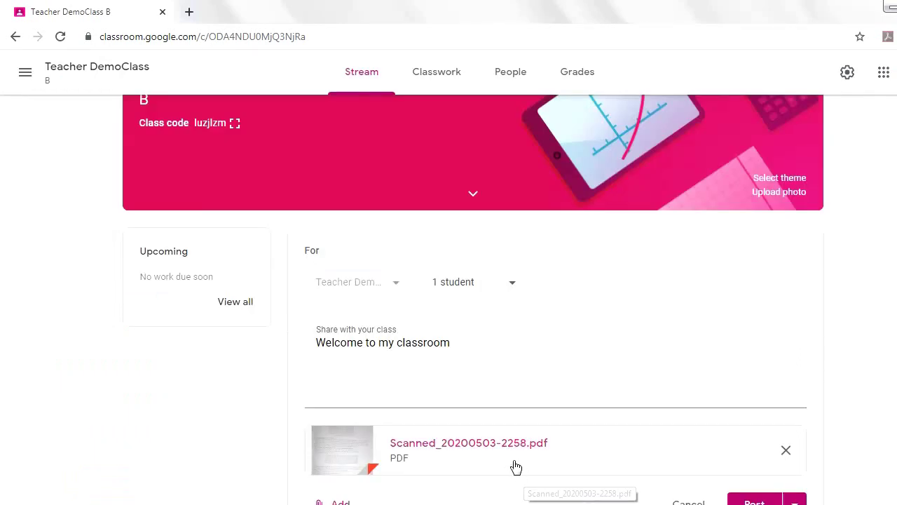
Attach the web link softechcomputereducation.com to the "Welcome to my classroom" announcement
{"action": "scroll", "coordinate": [516, 469], "scroll_direction": "down", "scroll_amount": 1}
{"action": "scroll", "coordinate": [516, 468], "scroll_direction": "down", "scroll_amount": 1}
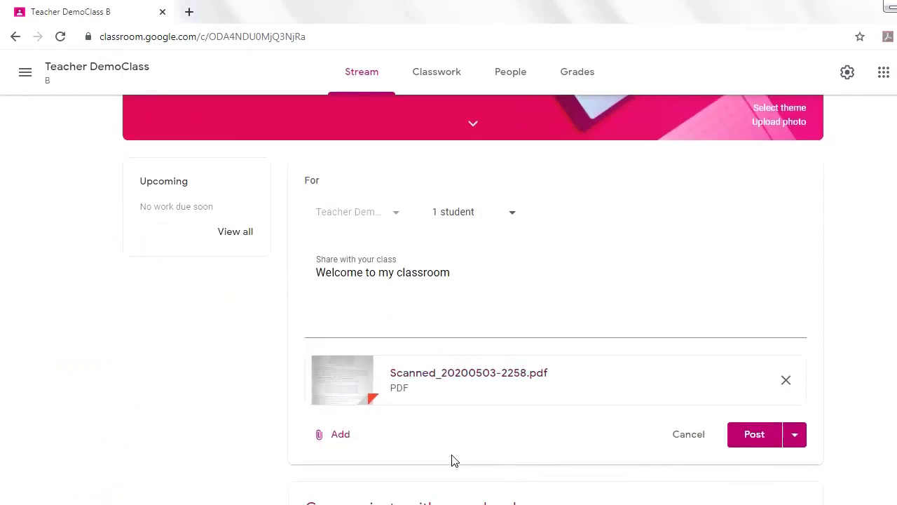
{"action": "left_click", "coordinate": [342, 436]}
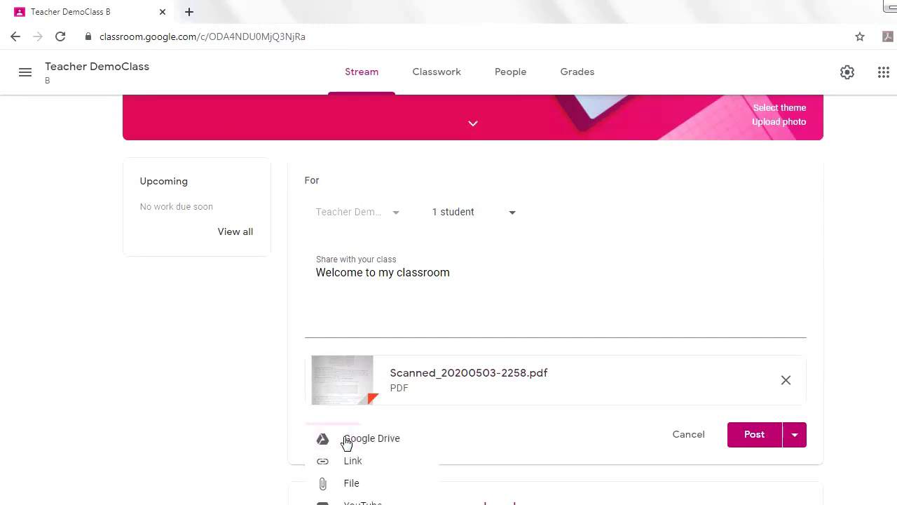
{"action": "left_click", "coordinate": [373, 474]}
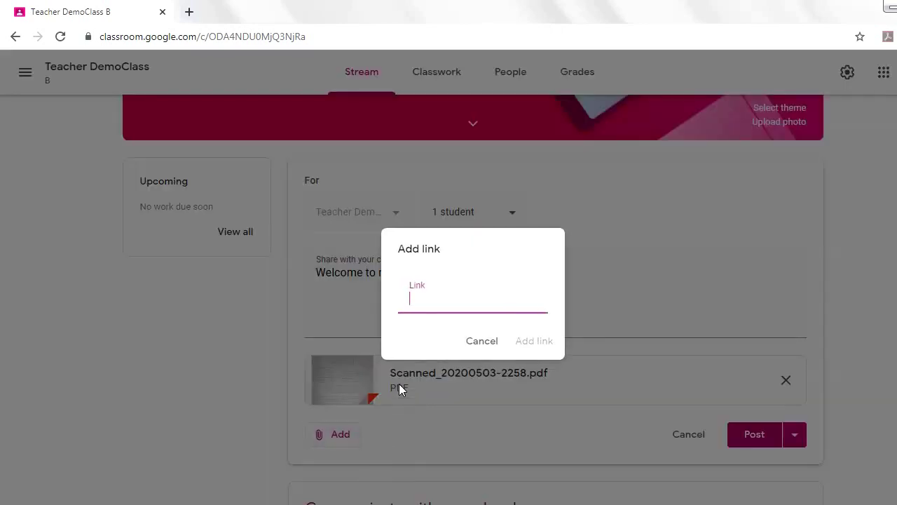
{"action": "type", "text": "softechco"}
{"action": "type", "text": "mputereducation.com"}
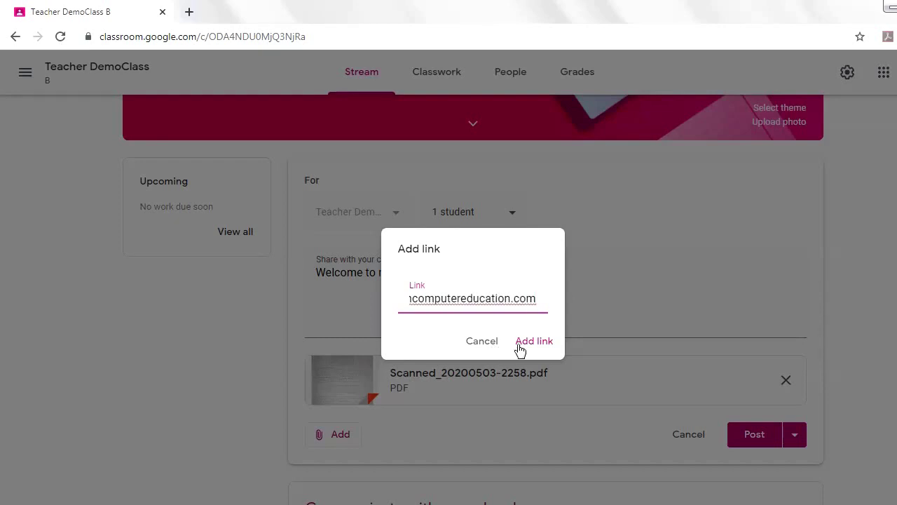
{"action": "left_click", "coordinate": [531, 344]}
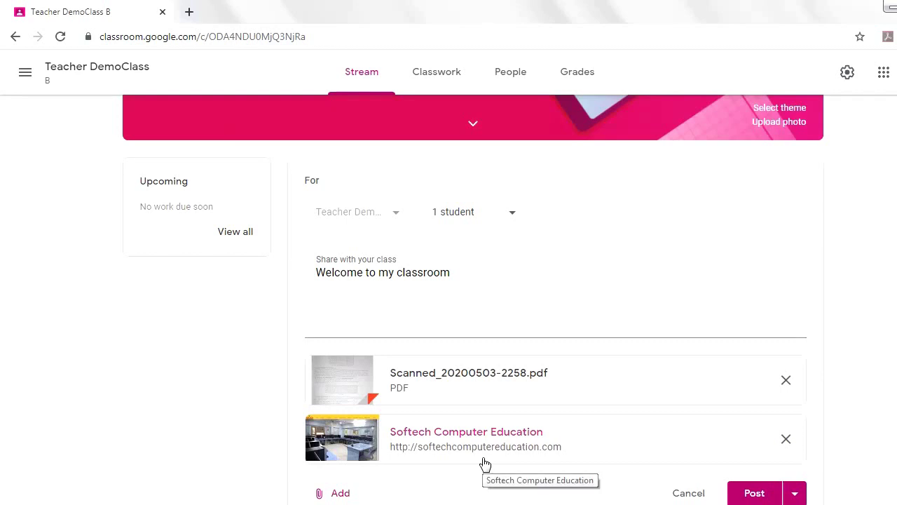
Upload Chapter_2_Assignment_3 from the local Class XII folder as another attachment to the announcement
{"action": "left_click", "coordinate": [341, 492]}
{"action": "left_click", "coordinate": [344, 486]}
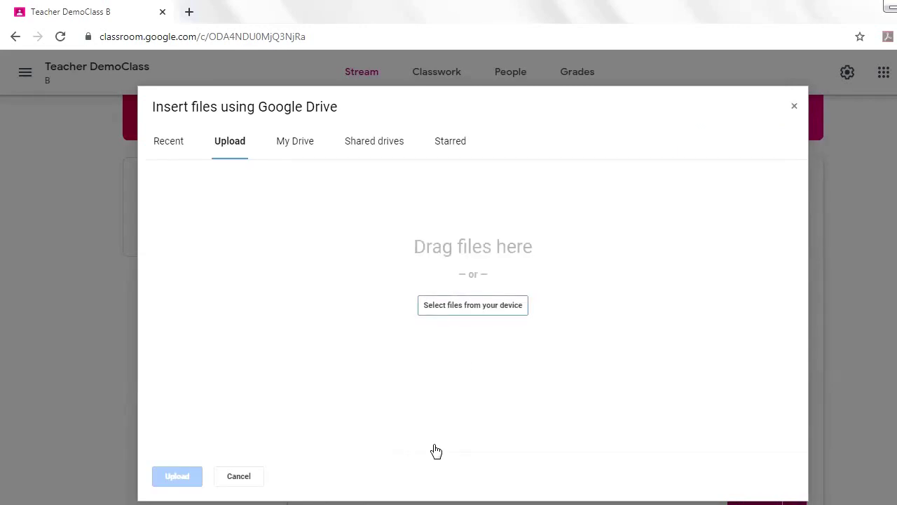
{"action": "left_click", "coordinate": [460, 312]}
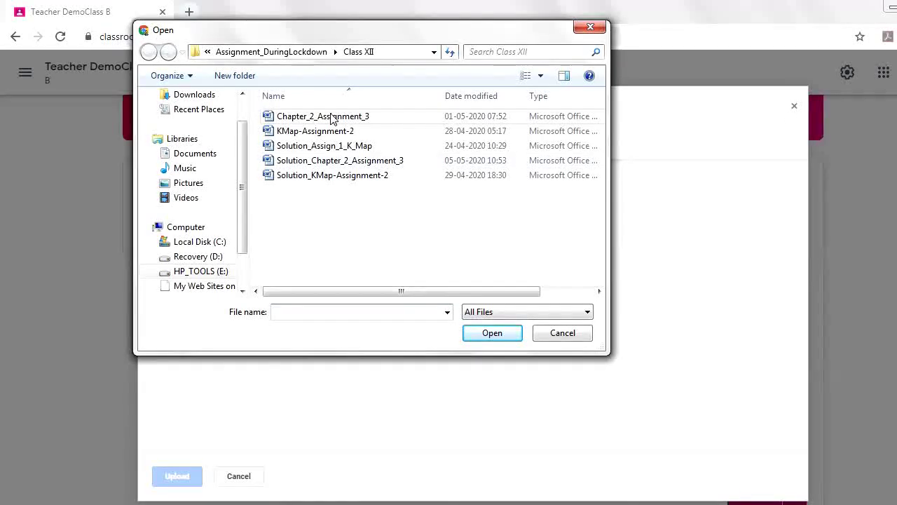
{"action": "left_click", "coordinate": [333, 118]}
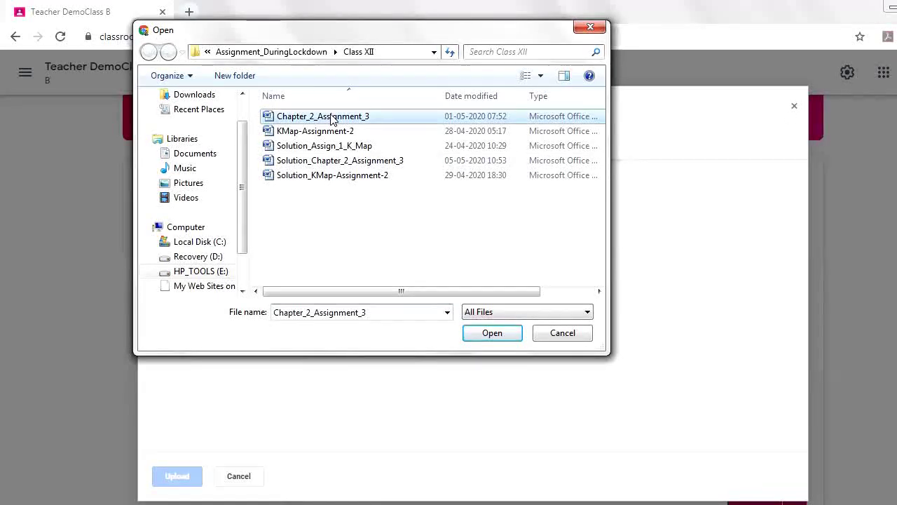
{"action": "left_click", "coordinate": [491, 333]}
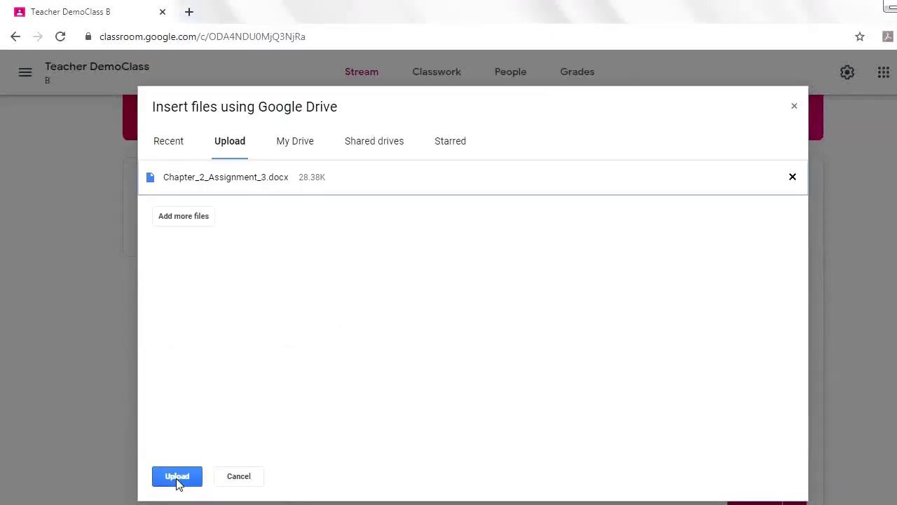
{"action": "left_click", "coordinate": [177, 478]}
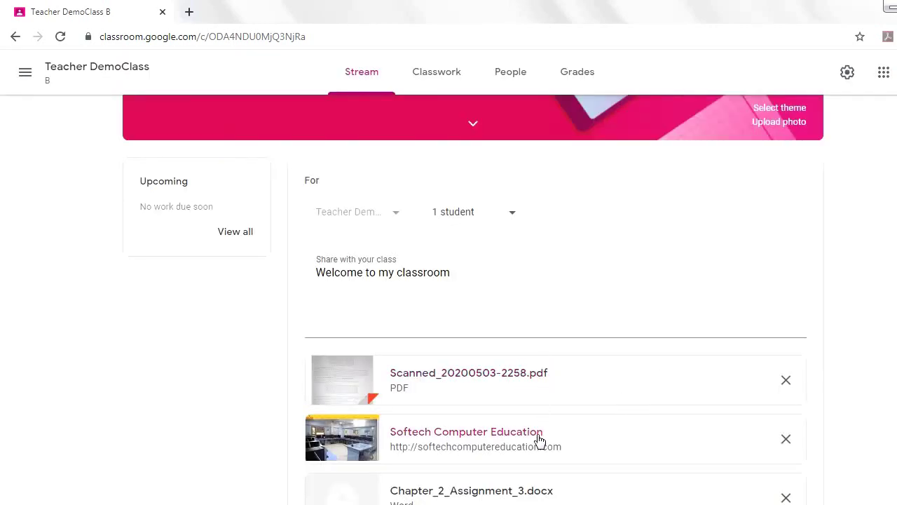
Search YouTube for "softech computer classes" and attach the first video, on writing pattern programs in Java and C, to the announcement
{"action": "scroll", "coordinate": [537, 442], "scroll_direction": "down", "scroll_amount": 1}
{"action": "left_click", "coordinate": [339, 484]}
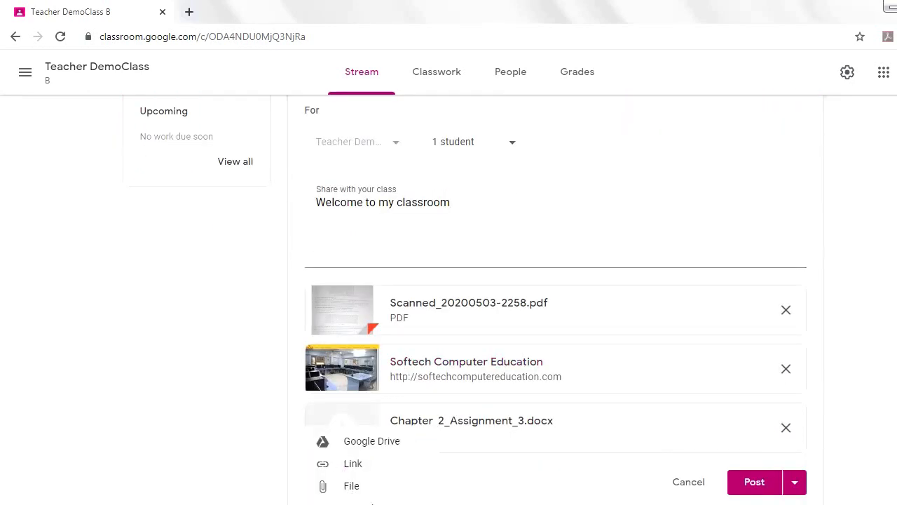
{"action": "left_click", "coordinate": [372, 502]}
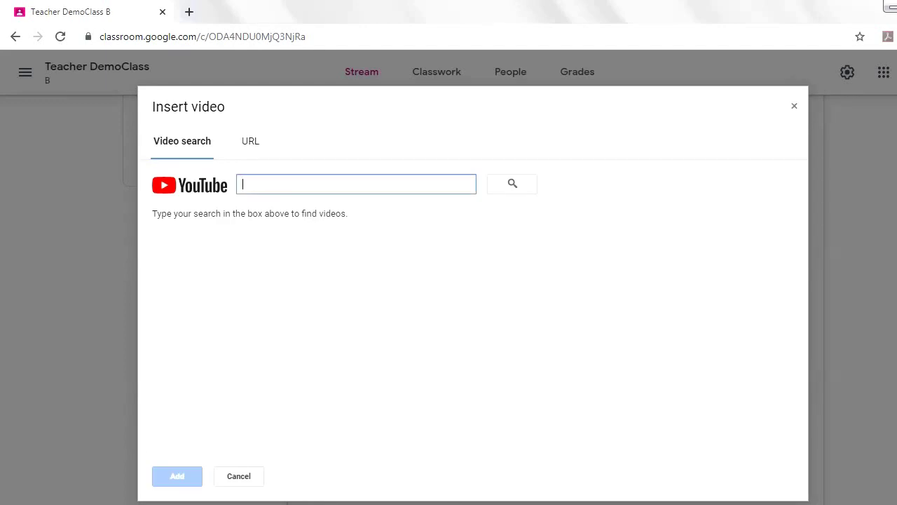
{"action": "type", "text": "softech computer classes"}
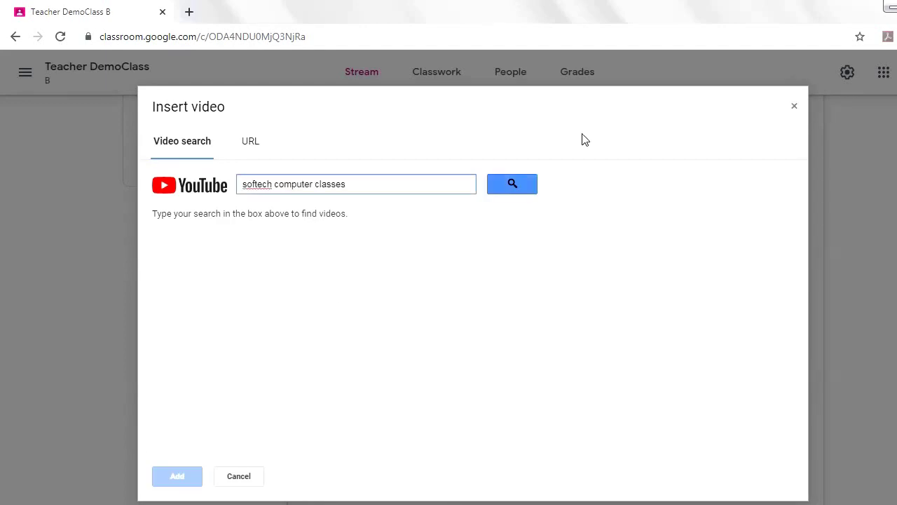
{"action": "left_click", "coordinate": [514, 186]}
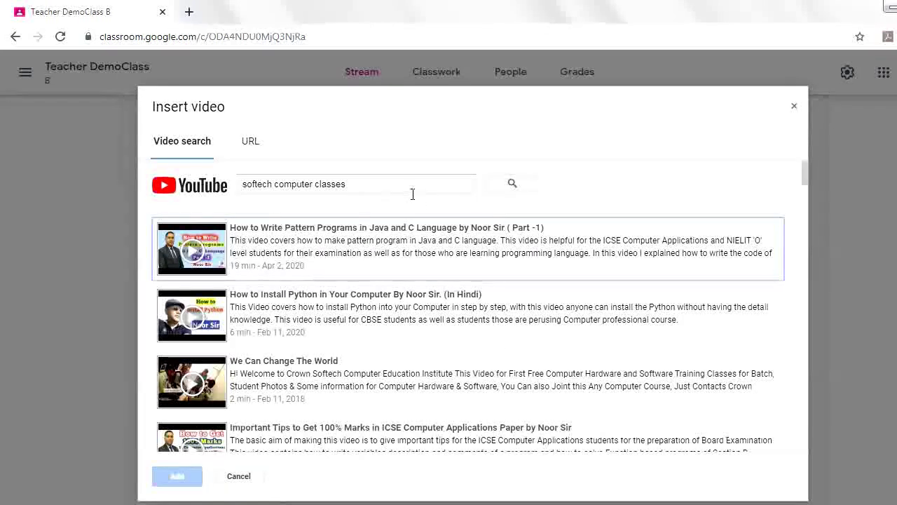
{"action": "left_click", "coordinate": [279, 246]}
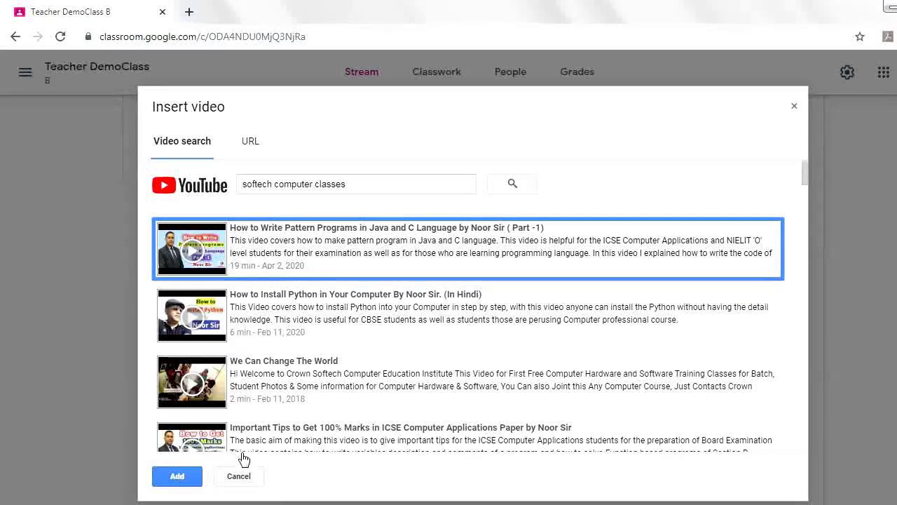
{"action": "left_click", "coordinate": [178, 477]}
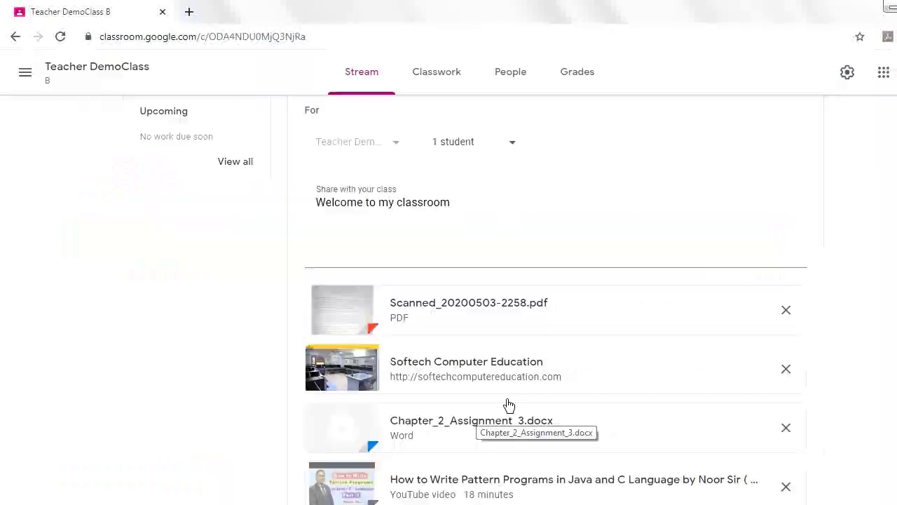
Review the date and time options for scheduling the announcement without changing them
{"action": "scroll", "coordinate": [508, 435], "scroll_direction": "down", "scroll_amount": 1}
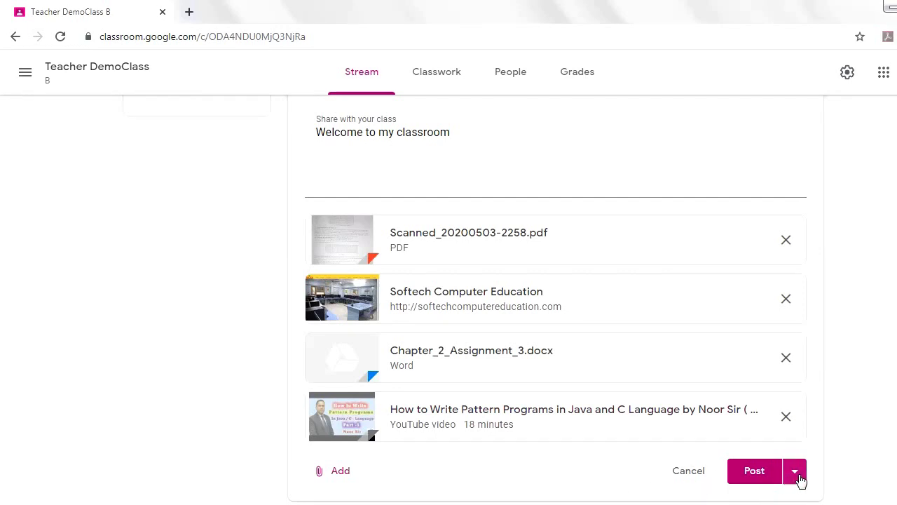
{"action": "left_click", "coordinate": [798, 477]}
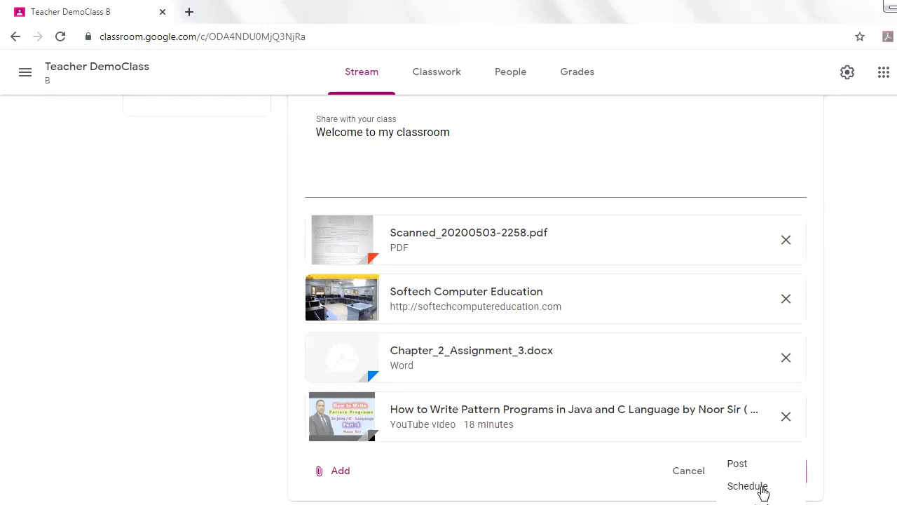
{"action": "left_click", "coordinate": [762, 493]}
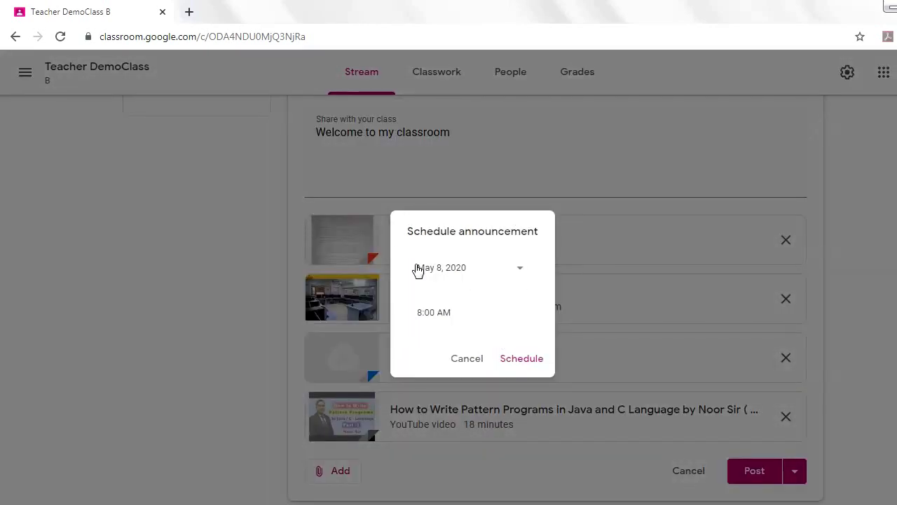
{"action": "left_click", "coordinate": [524, 274]}
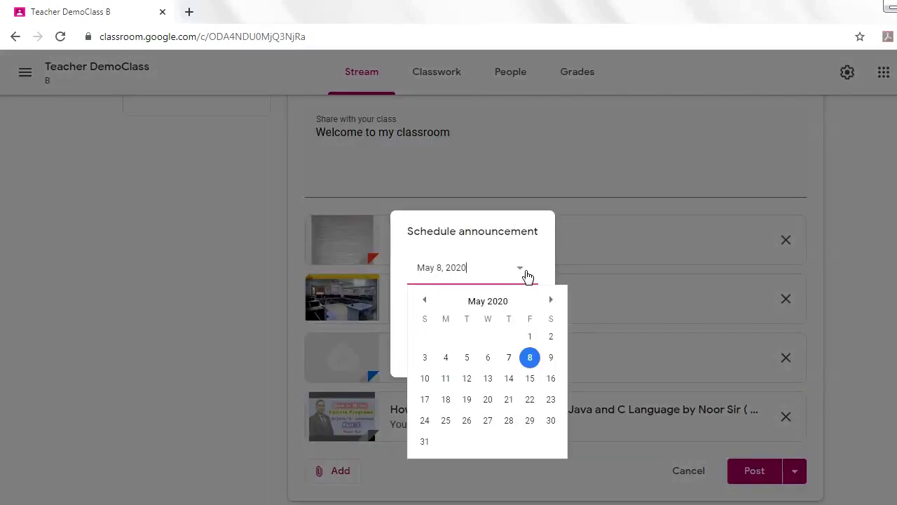
{"action": "left_click", "coordinate": [521, 270]}
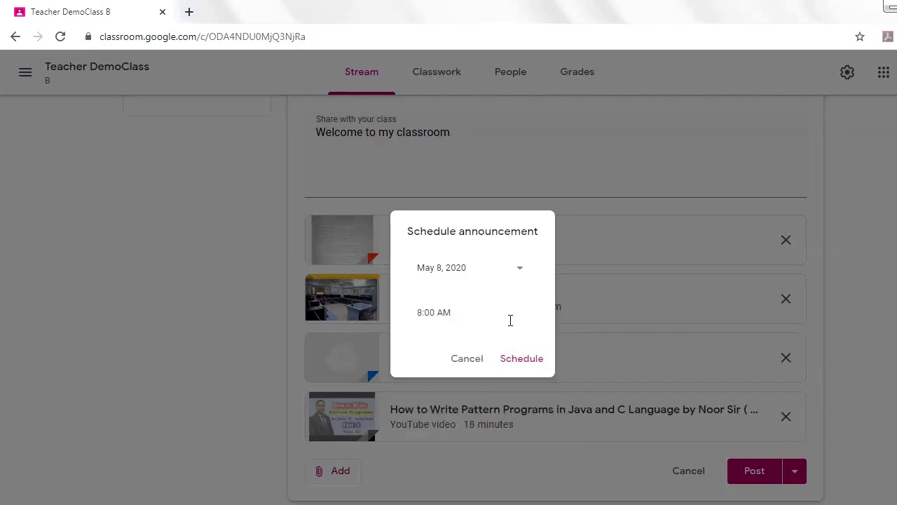
{"action": "left_click", "coordinate": [520, 367]}
Post the "Welcome to my classroom" announcement with its attachments immediately
{"action": "left_click", "coordinate": [795, 470]}
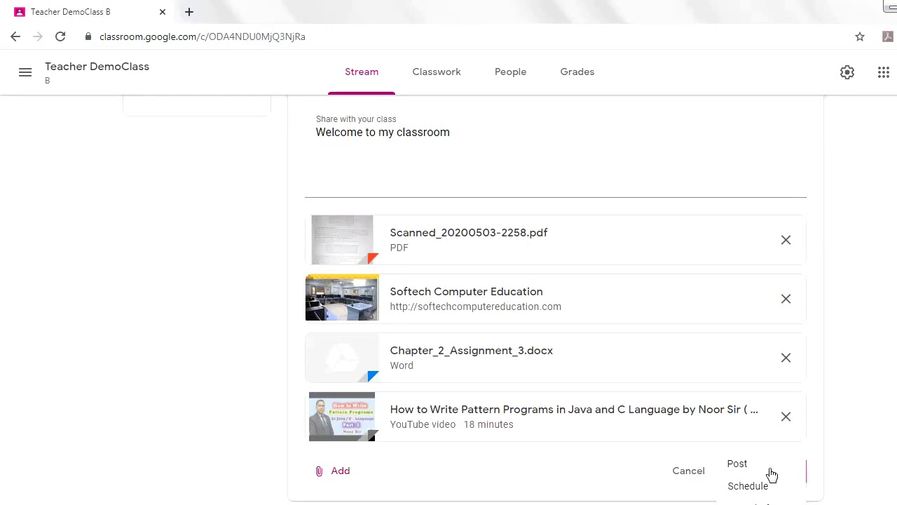
{"action": "left_click", "coordinate": [771, 474]}
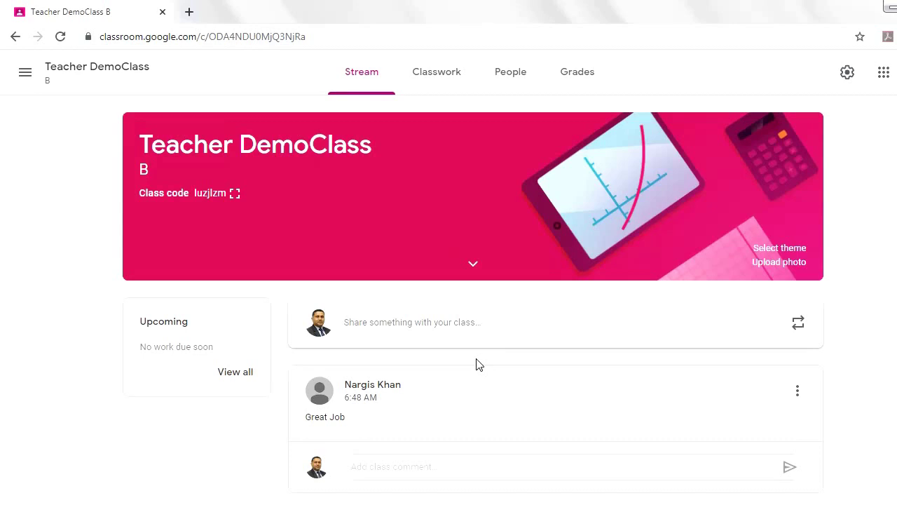
Examine the student's class comment under the "Welcome to my classroom" announcement, along with the comment field and moderation options
{"action": "scroll", "coordinate": [476, 364], "scroll_direction": "down", "scroll_amount": 4}
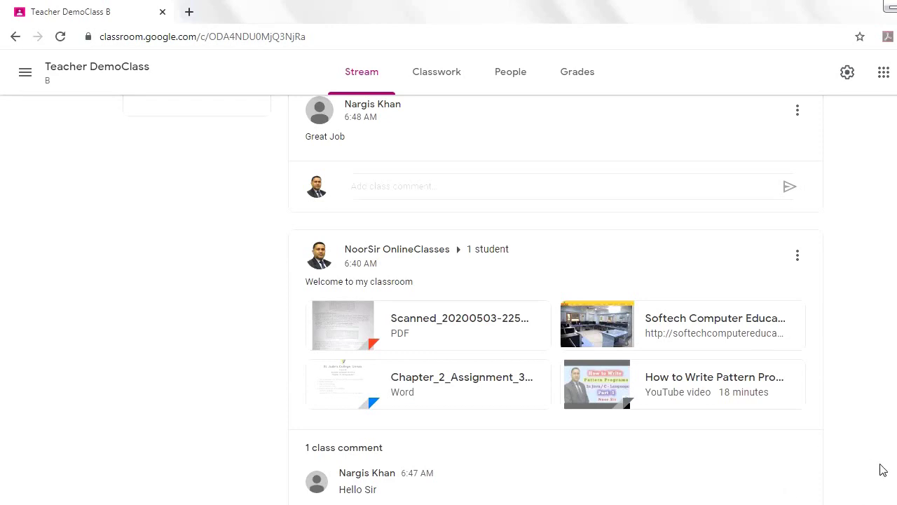
{"action": "scroll", "coordinate": [812, 439], "scroll_direction": "down", "scroll_amount": 1}
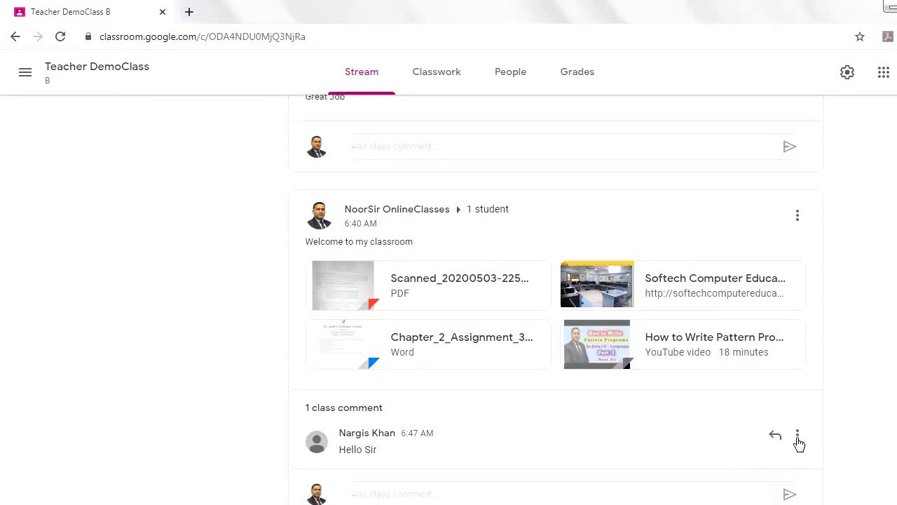
{"action": "left_click", "coordinate": [798, 437]}
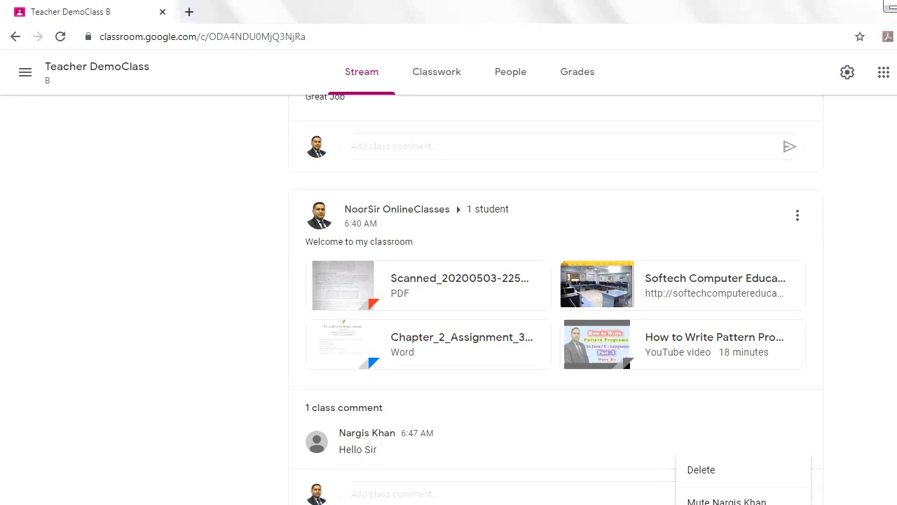
{"action": "scroll", "coordinate": [743, 497], "scroll_direction": "up", "scroll_amount": 5}
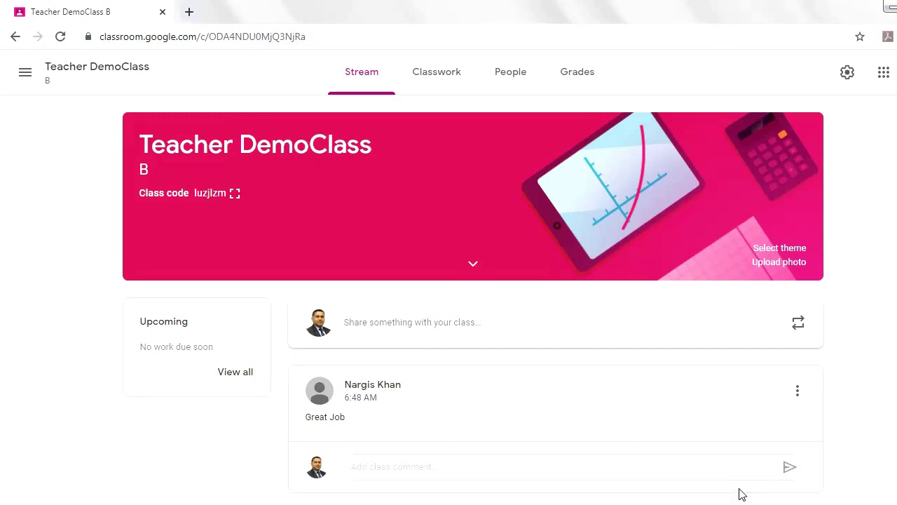
{"action": "scroll", "coordinate": [727, 483], "scroll_direction": "down", "scroll_amount": 4}
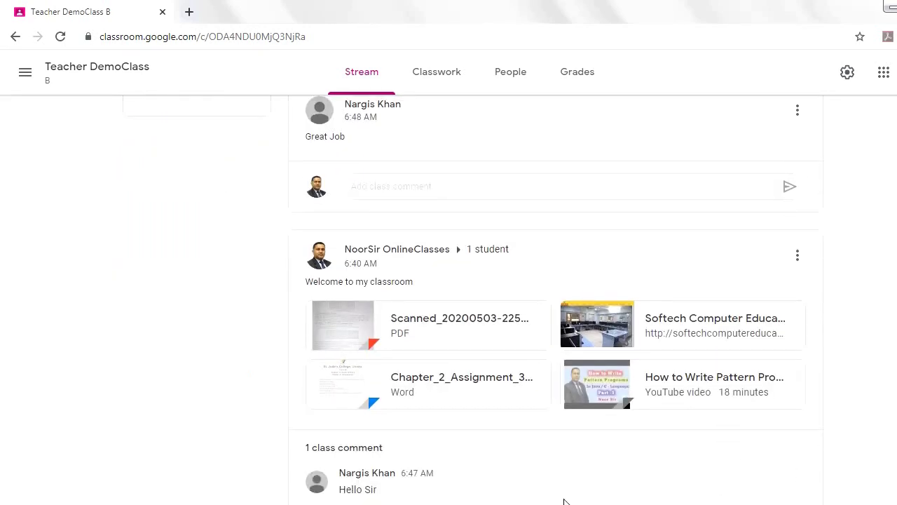
{"action": "scroll", "coordinate": [491, 491], "scroll_direction": "down", "scroll_amount": 1}
{"action": "left_click", "coordinate": [585, 494]}
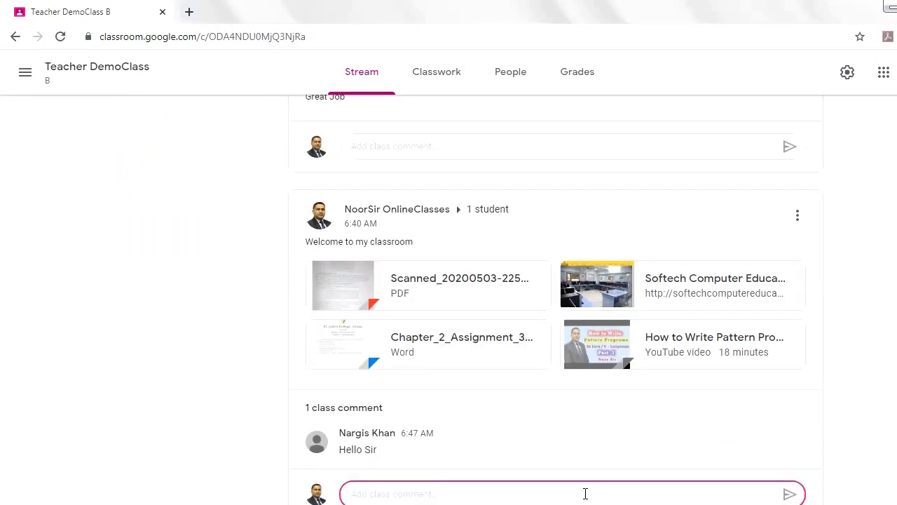
{"action": "left_click", "coordinate": [798, 437]}
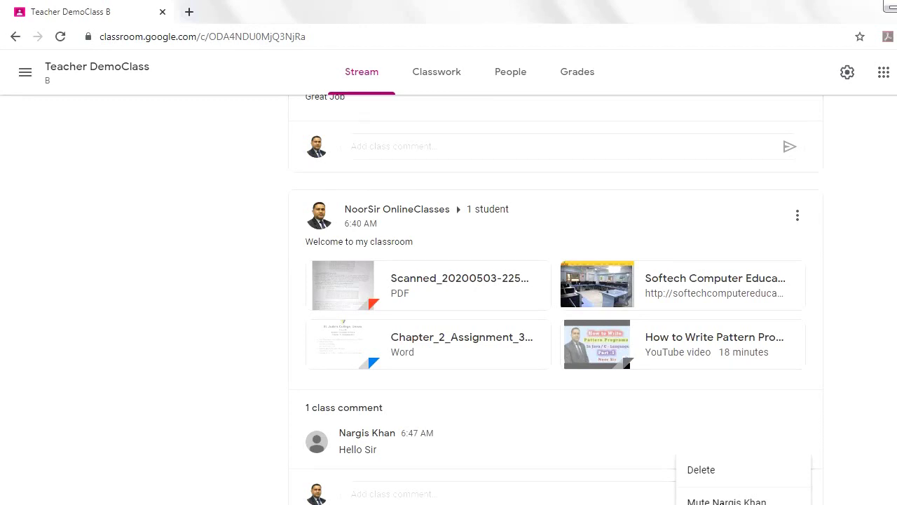
Inspect the moderation options for the student's "Great Job" post in the stream, then close them
{"action": "scroll", "coordinate": [721, 502], "scroll_direction": "up", "scroll_amount": 4}
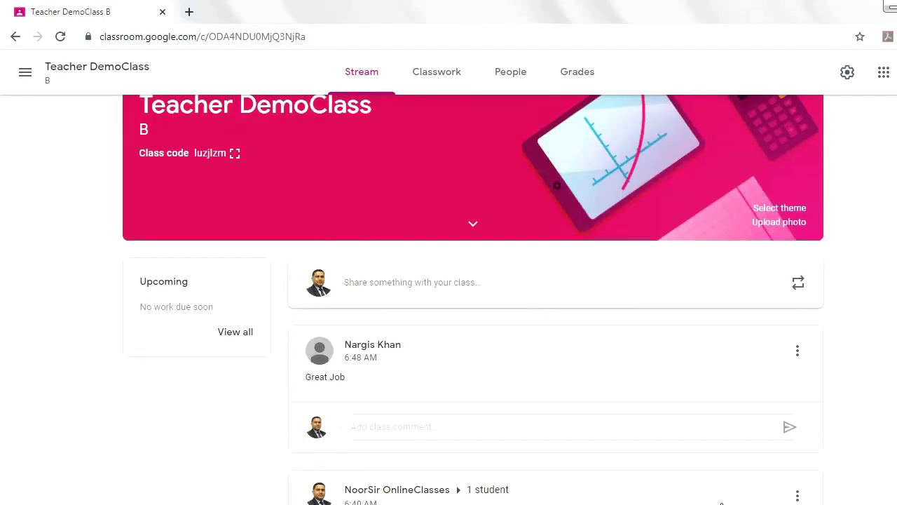
{"action": "left_click", "coordinate": [797, 354]}
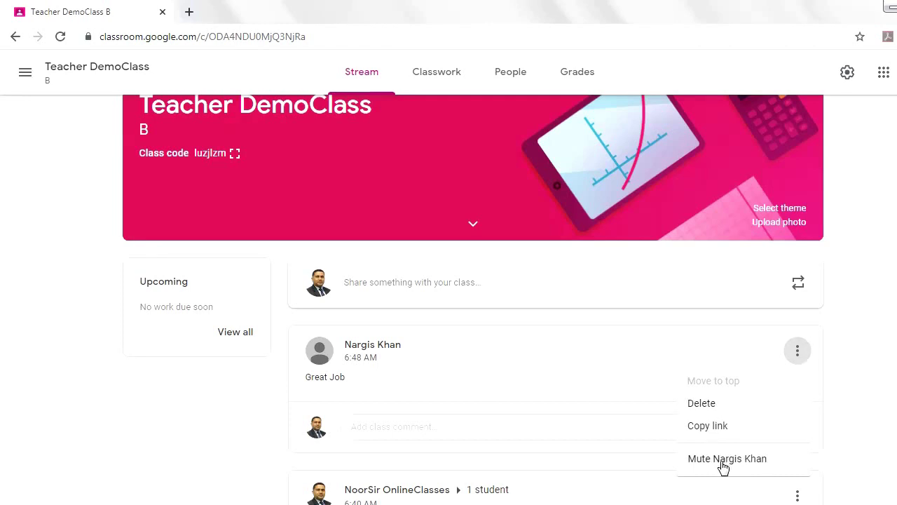
{"action": "scroll", "coordinate": [721, 468], "scroll_direction": "down", "scroll_amount": 2}
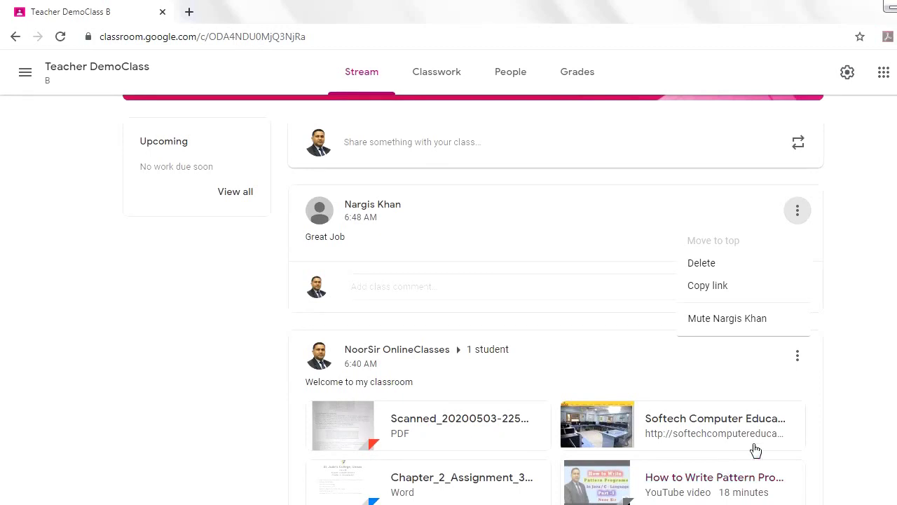
{"action": "left_click", "coordinate": [864, 409]}
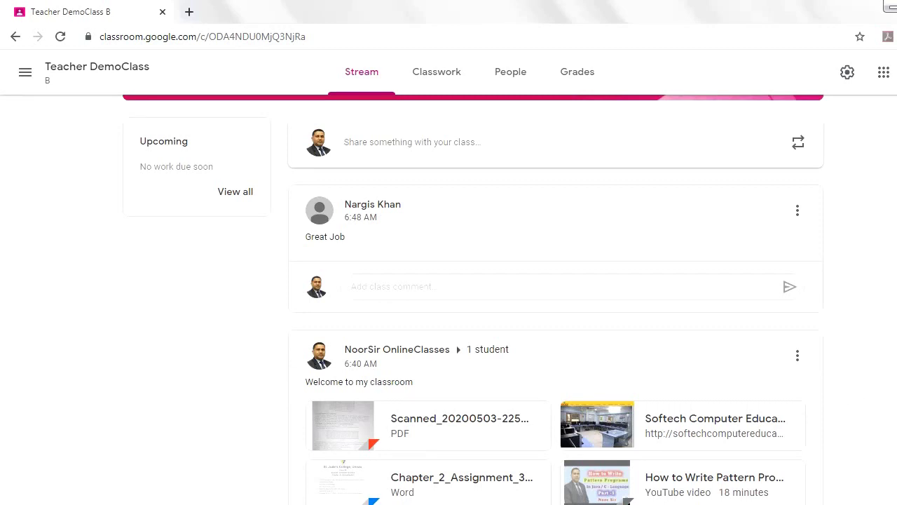
Review the class details and general options in the class settings, then return to the stream
{"action": "left_click", "coordinate": [848, 83]}
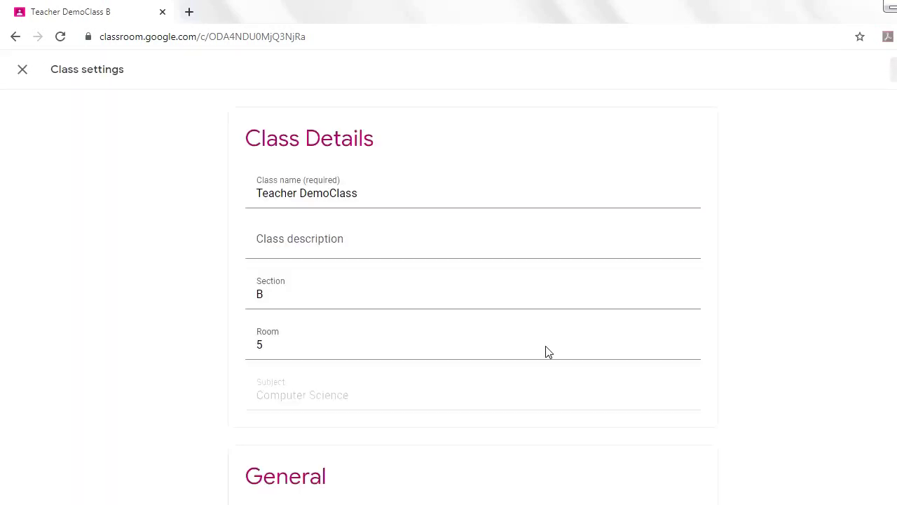
{"action": "scroll", "coordinate": [435, 354], "scroll_direction": "down", "scroll_amount": 3}
{"action": "left_click", "coordinate": [592, 349]}
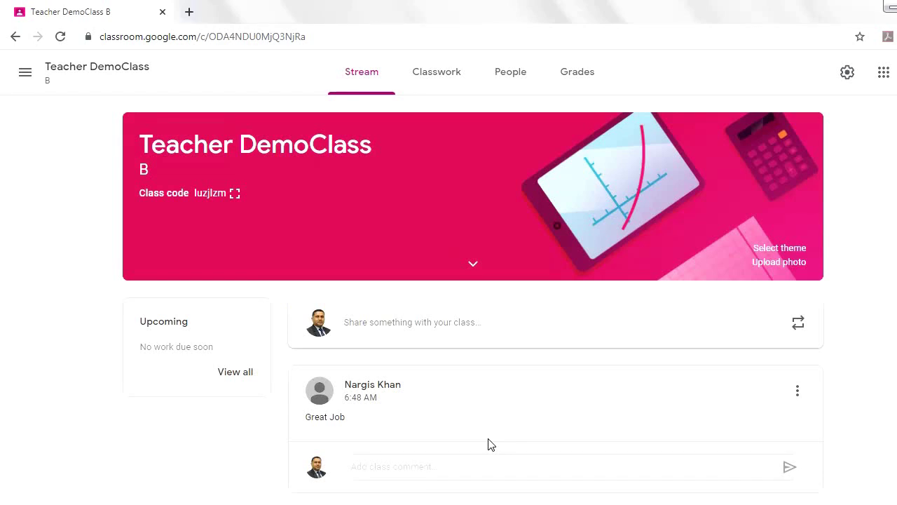
{"action": "scroll", "coordinate": [489, 445], "scroll_direction": "down", "scroll_amount": 1}
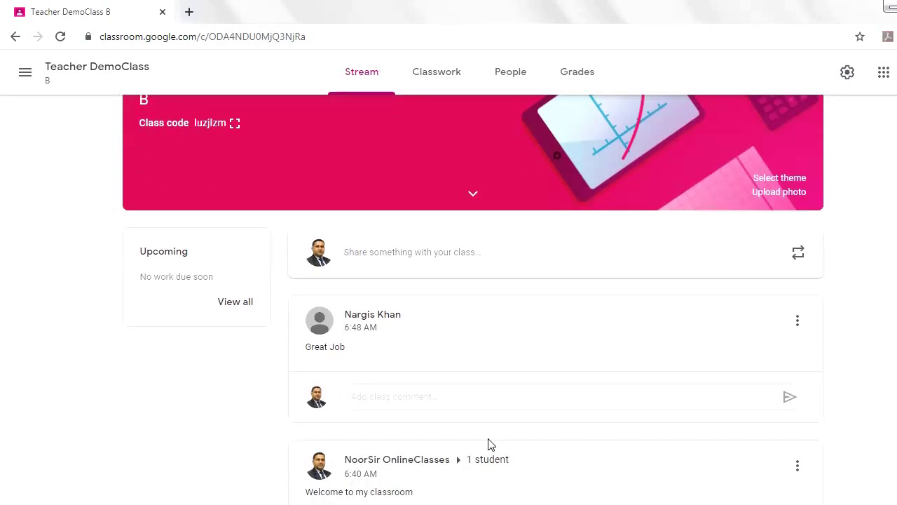